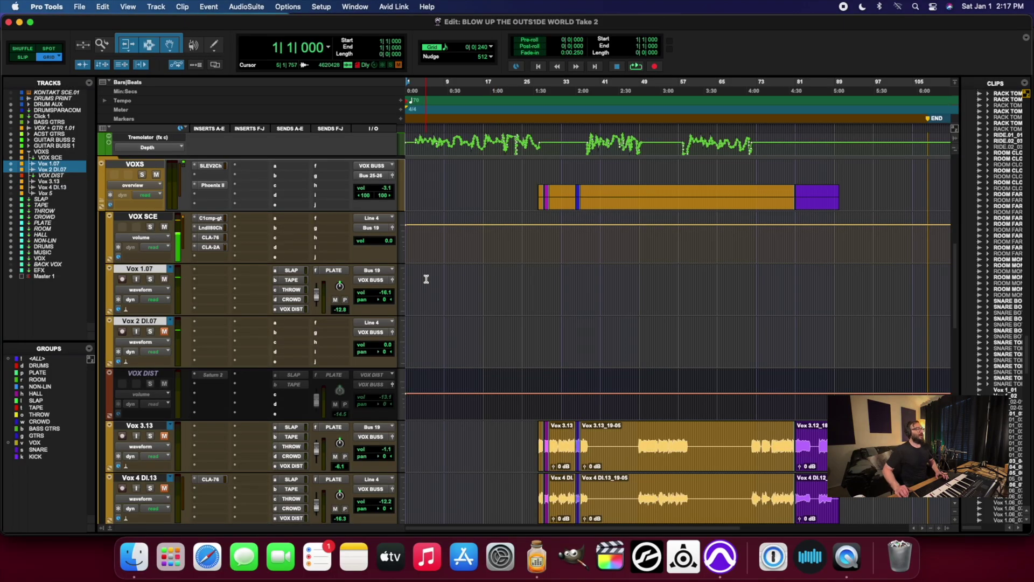
# - Switch the Vox 1.07 vocal track to the Vox 1.06 playlist
pyautogui.scroll(5, 426, 279)
pyautogui.scroll(2, 426, 279)
pyautogui.scroll(-6, 426, 279)
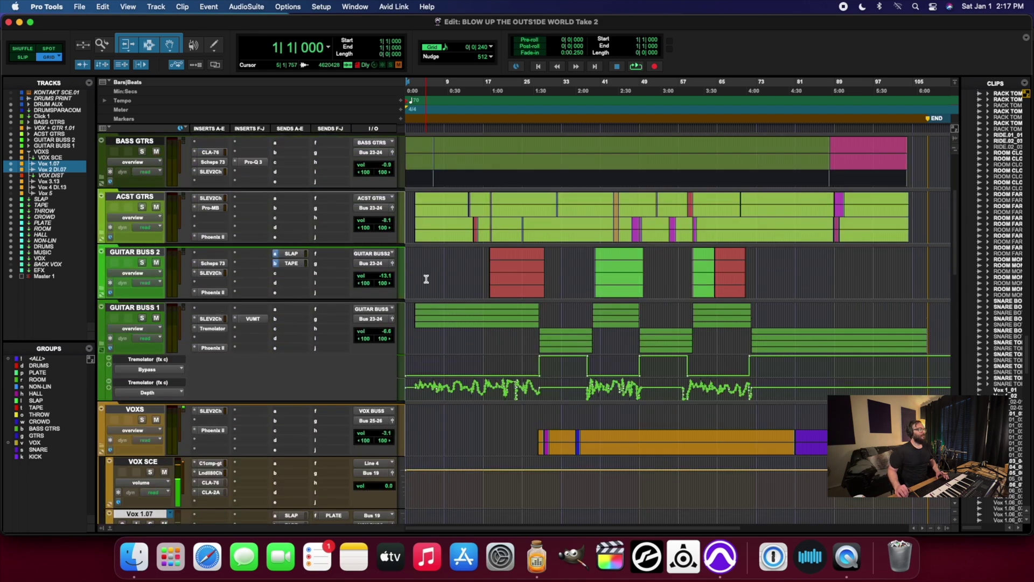
pyautogui.scroll(6, 426, 279)
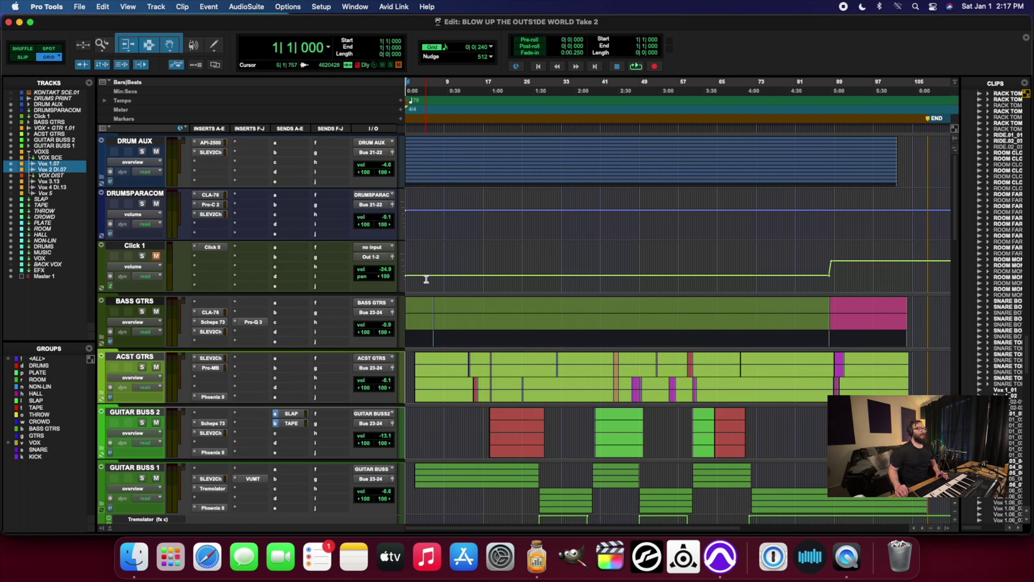
pyautogui.scroll(-6, 173, 350)
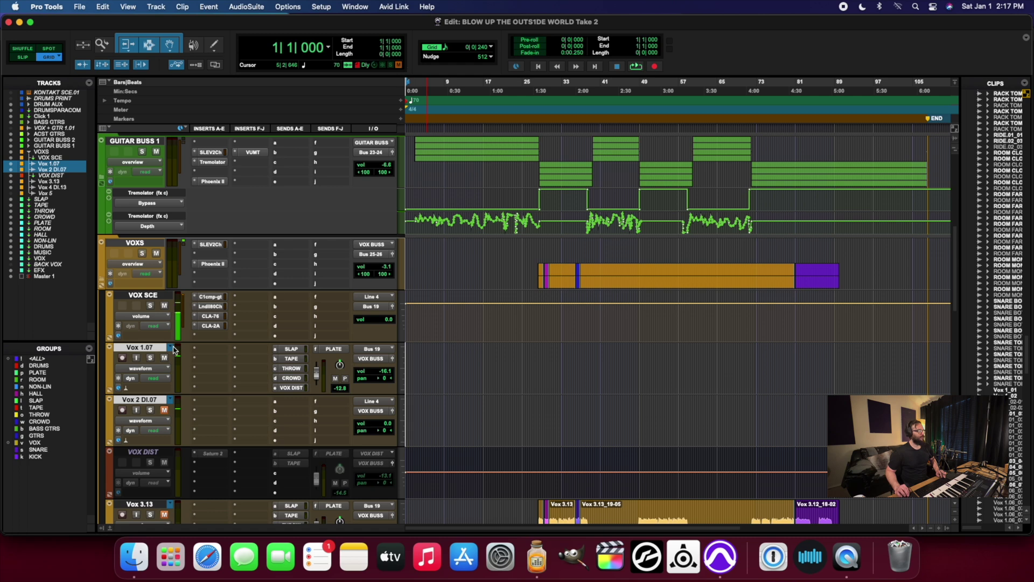
pyautogui.click(173, 350)
pyautogui.click(202, 339)
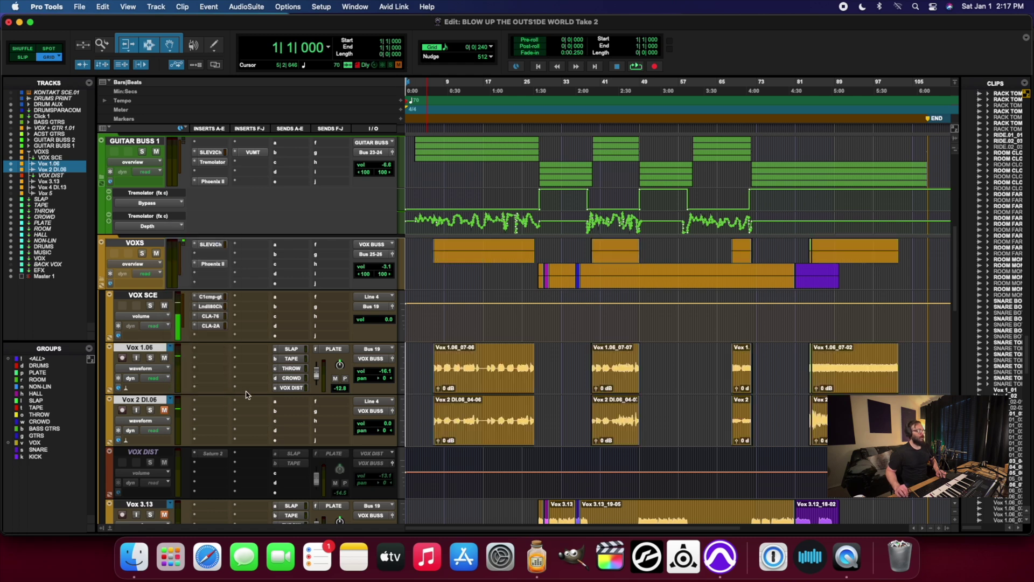
# - Play from around bar 6 with Vox 1.06 and Vox 2 DI.06 selected, then stop
pyautogui.click(433, 84)
pyautogui.click(436, 84)
pyautogui.click(431, 85)
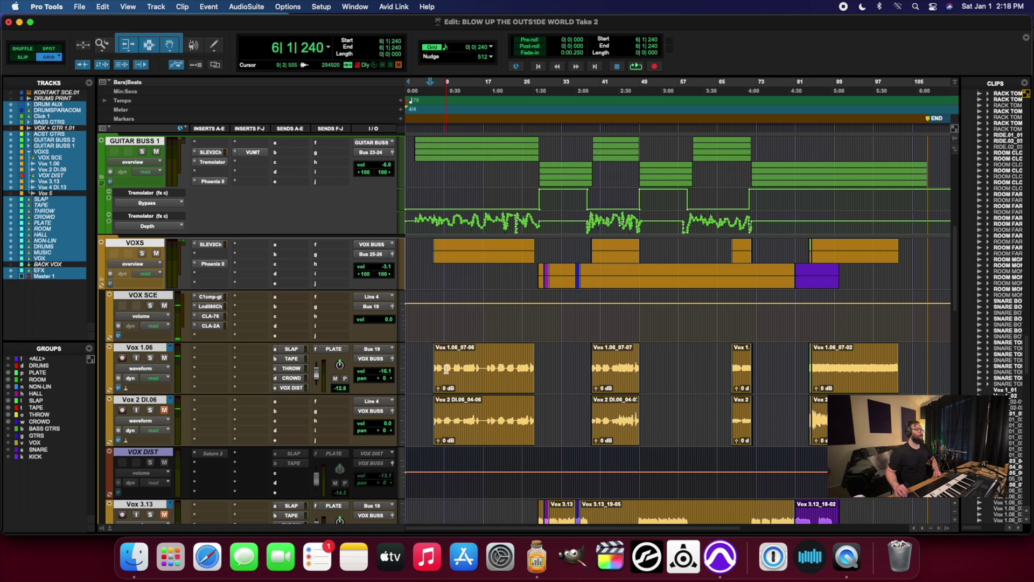
pyautogui.press('space')
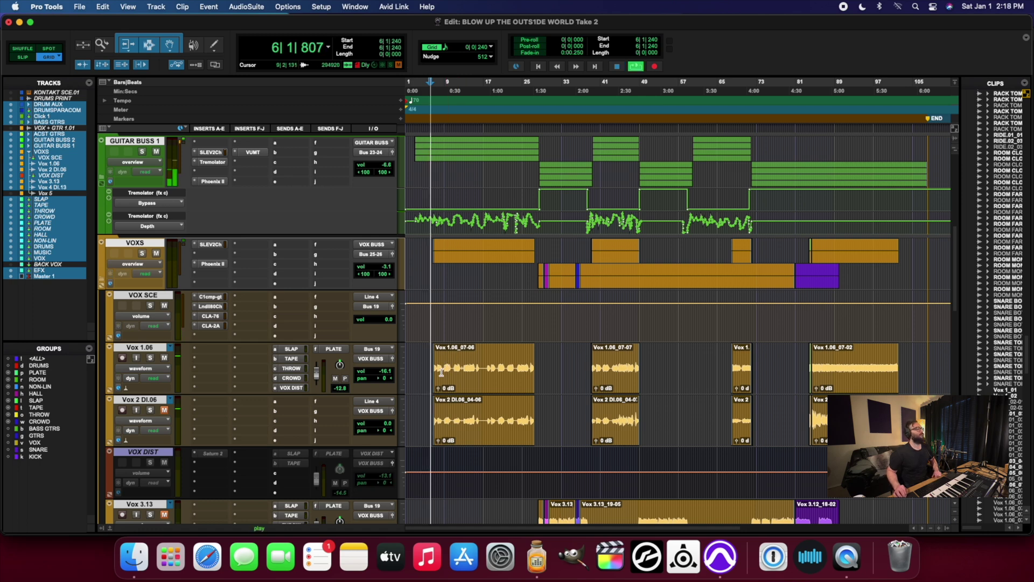
pyautogui.click(143, 347)
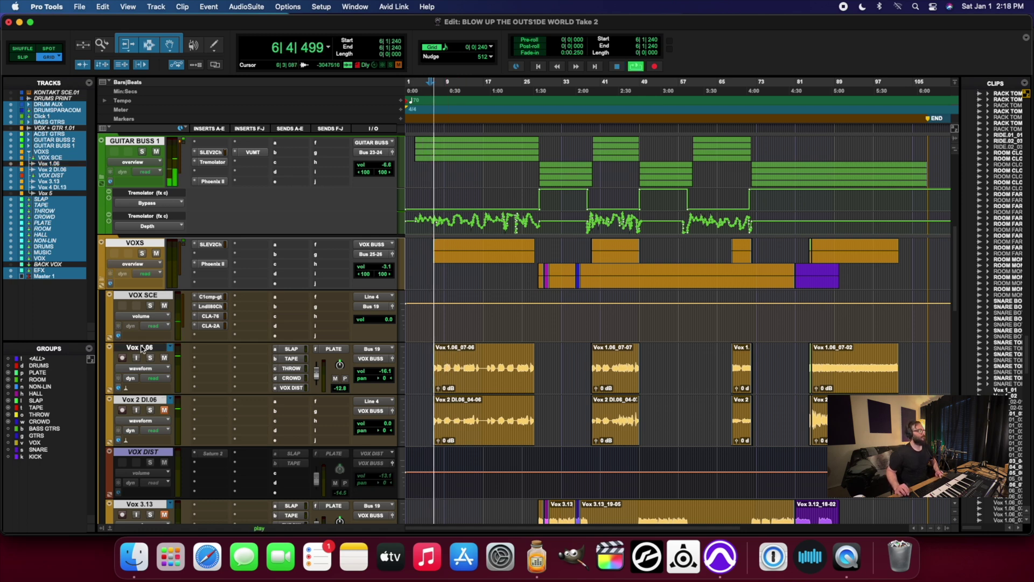
pyautogui.keyDown('shift'); pyautogui.click(141, 400); pyautogui.keyUp('shift')
pyautogui.scroll(-3, 195, 415)
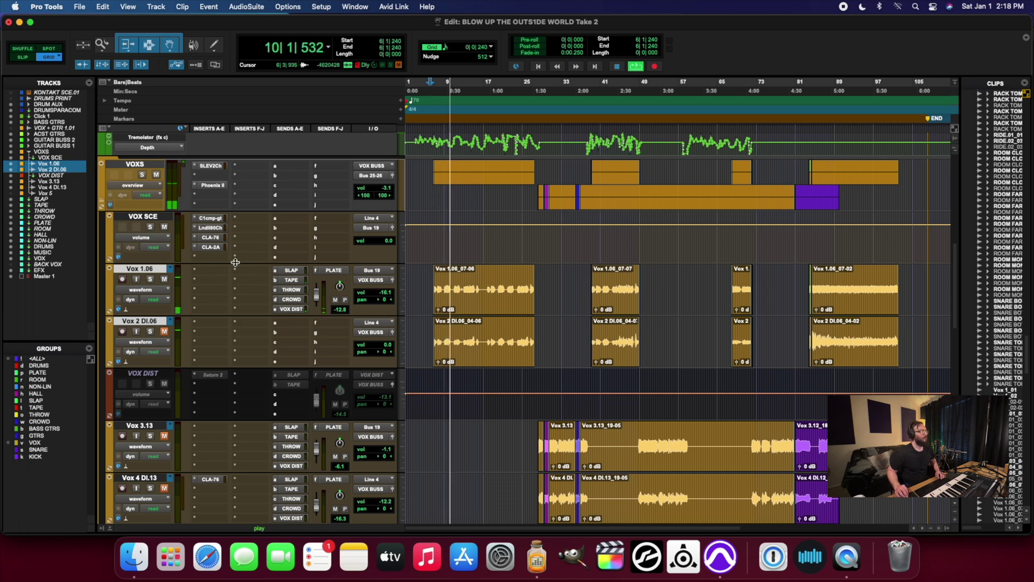
pyautogui.press('space')
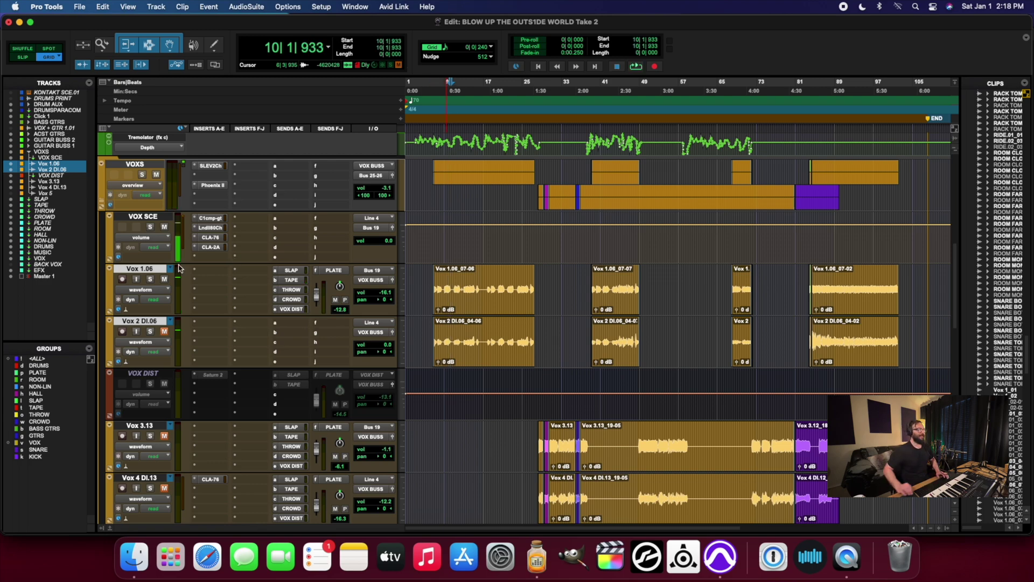
pyautogui.scroll(-10, 379, 359)
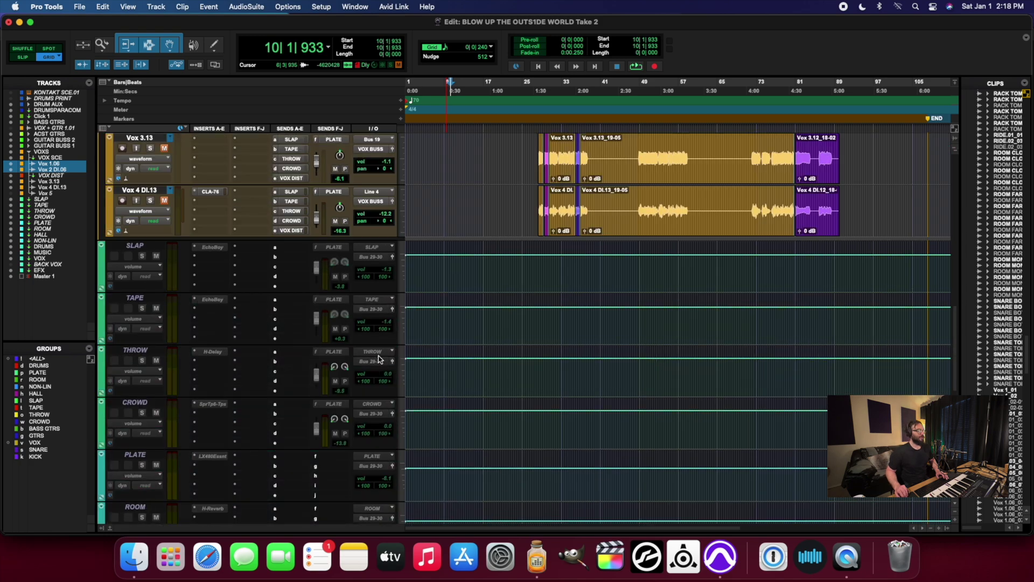
pyautogui.scroll(10, 380, 359)
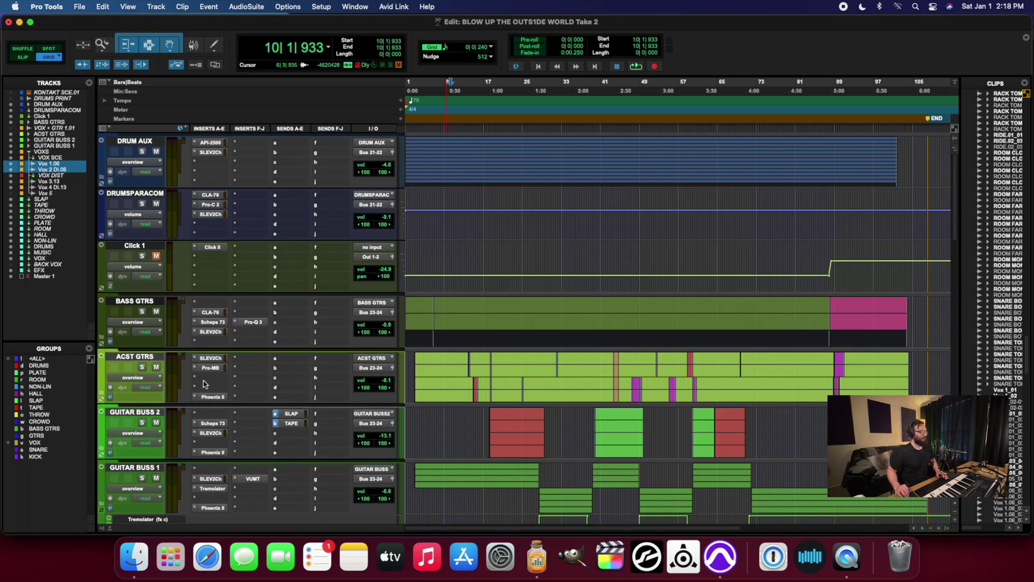
pyautogui.click(211, 214)
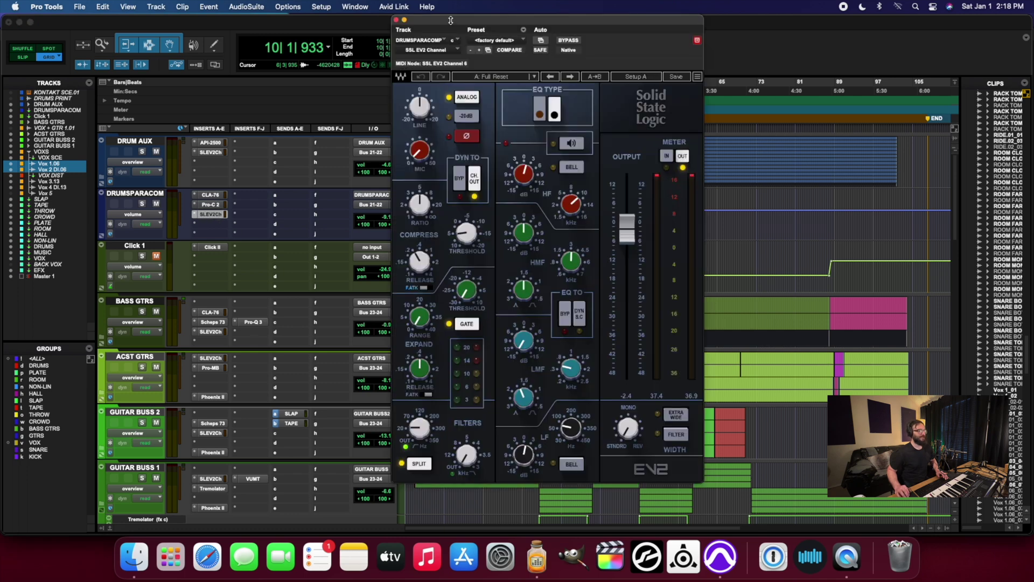
pyautogui.moveTo(482, 24); pyautogui.dragTo(494, 58)
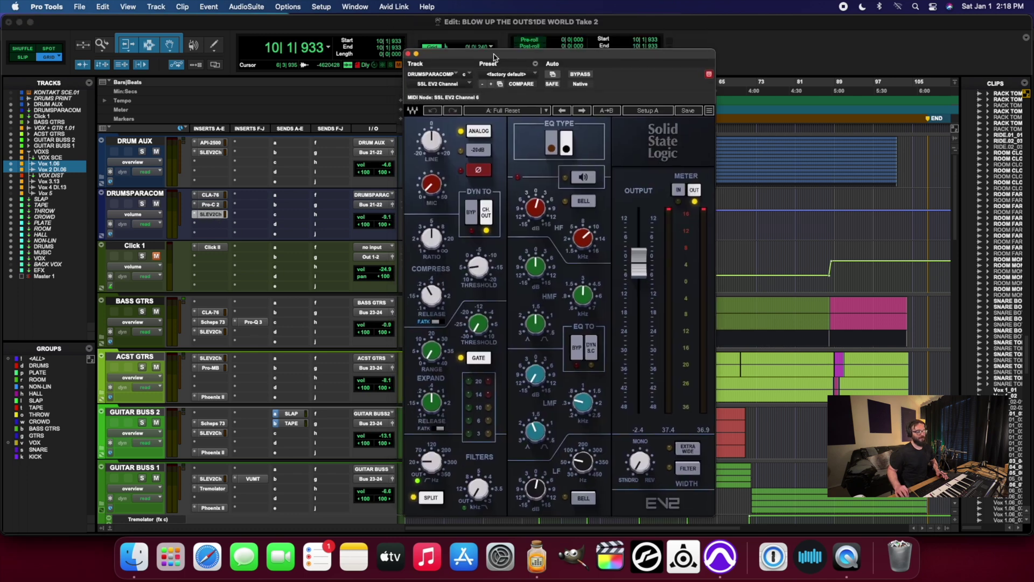
pyautogui.click(409, 54)
pyautogui.scroll(-3, 181, 400)
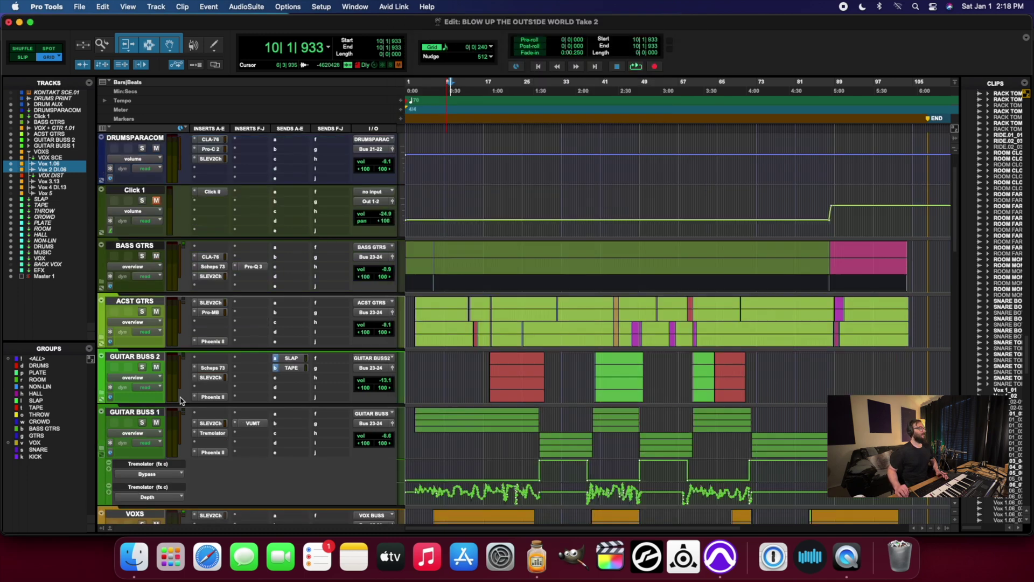
pyautogui.scroll(-1, 221, 310)
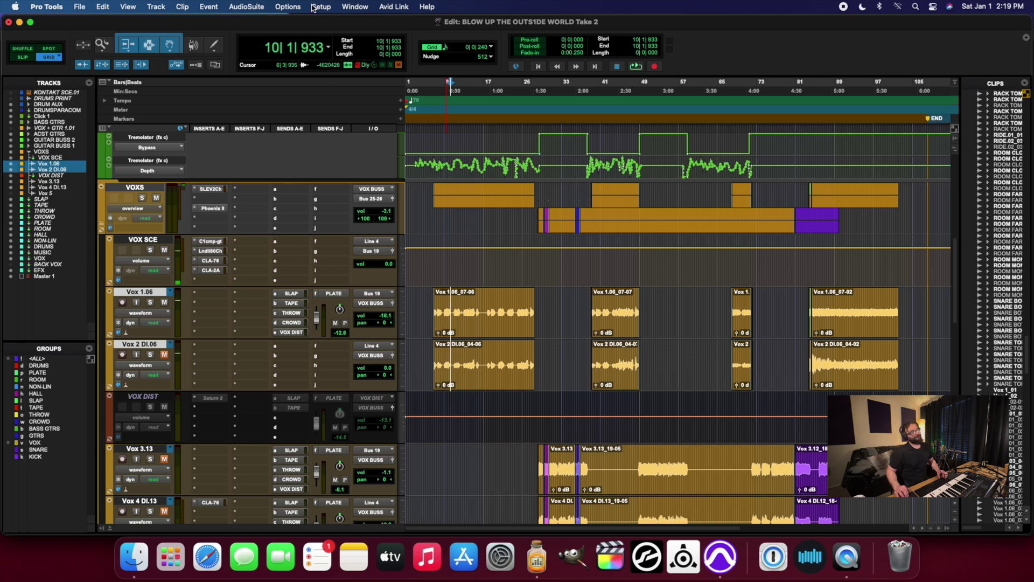
pyautogui.click(330, 5)
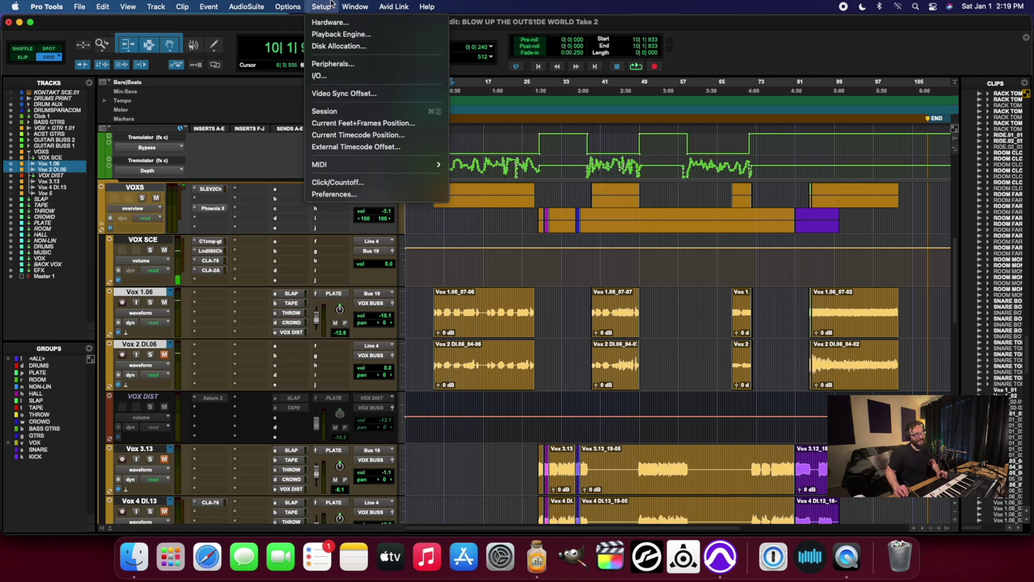
pyautogui.click(340, 35)
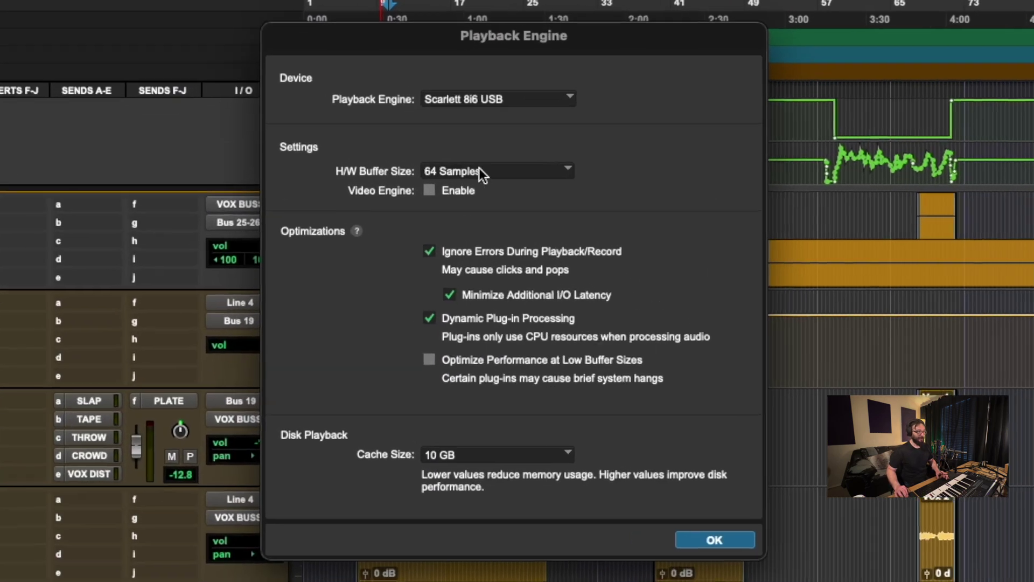
pyautogui.click(499, 171)
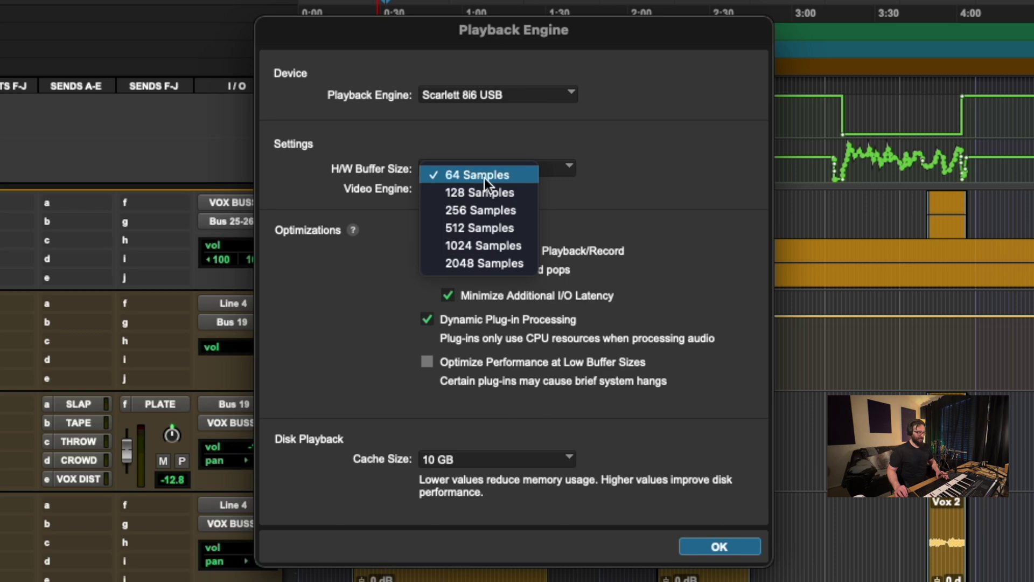
pyautogui.click(567, 179)
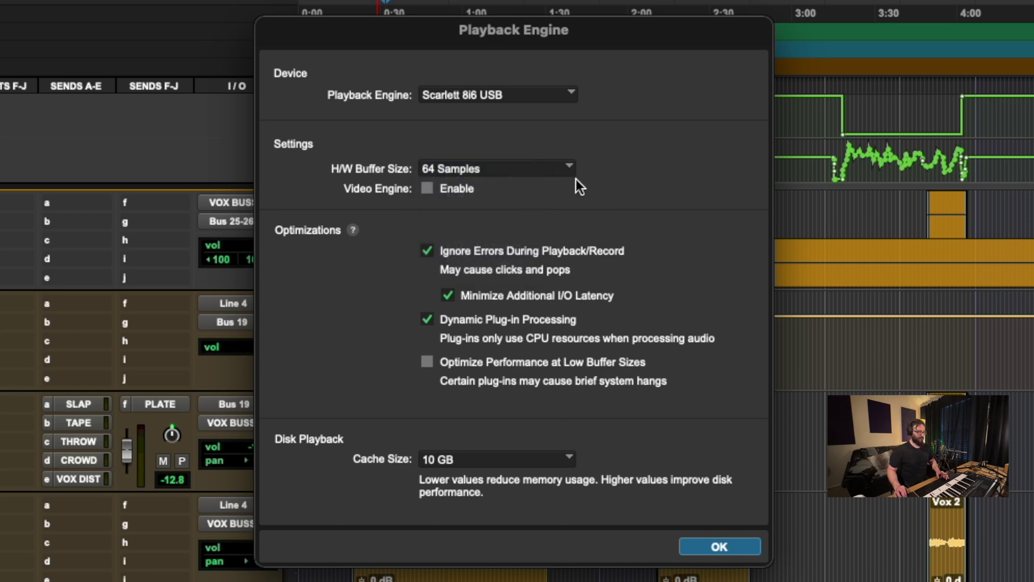
pyautogui.click(721, 546)
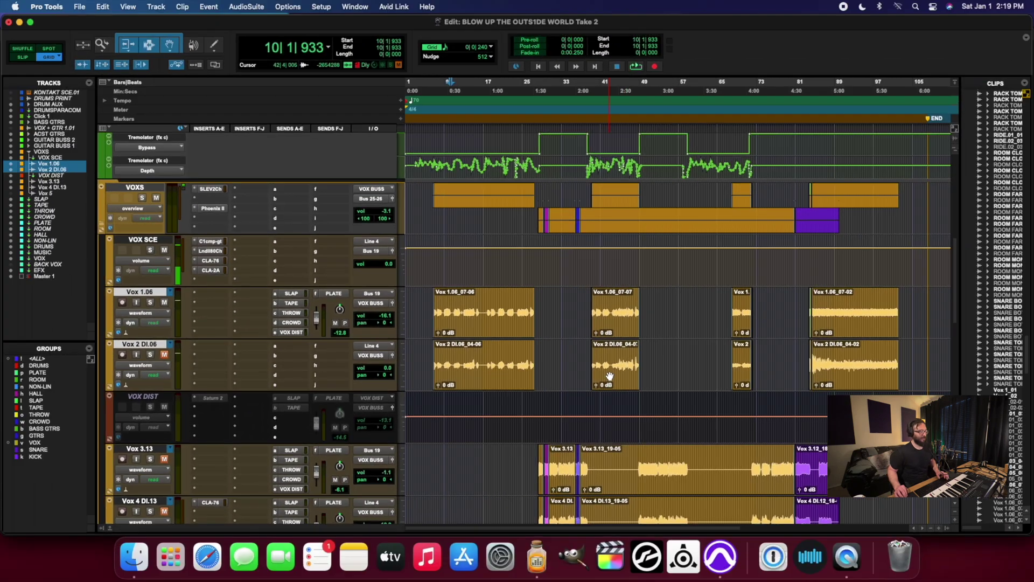
pyautogui.click(611, 376)
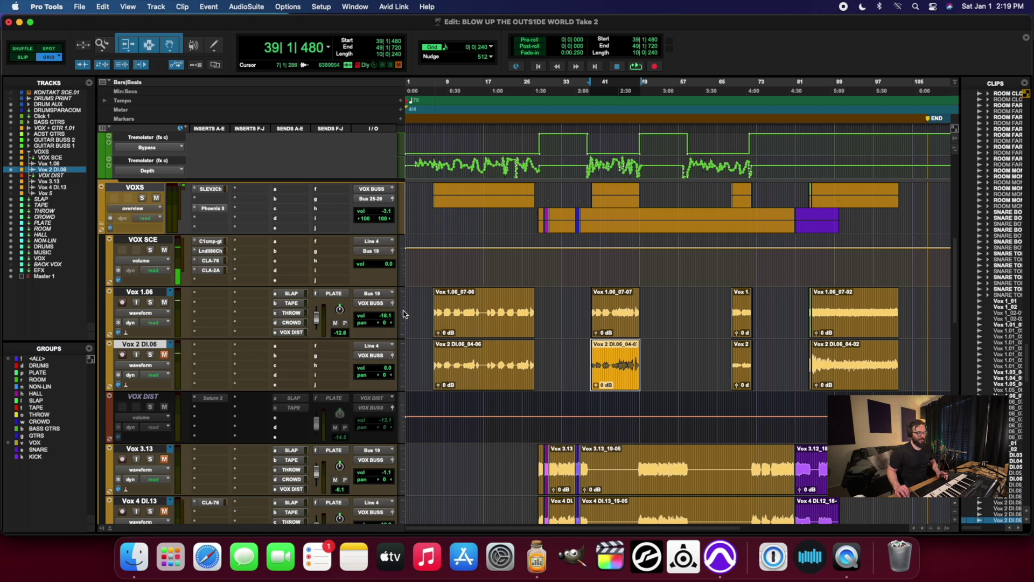
# - At 31|3|480, monitor input on Vox 1.06, select both vocal tracks, and open VOX SCE's C1 compressor
pyautogui.click(553, 353)
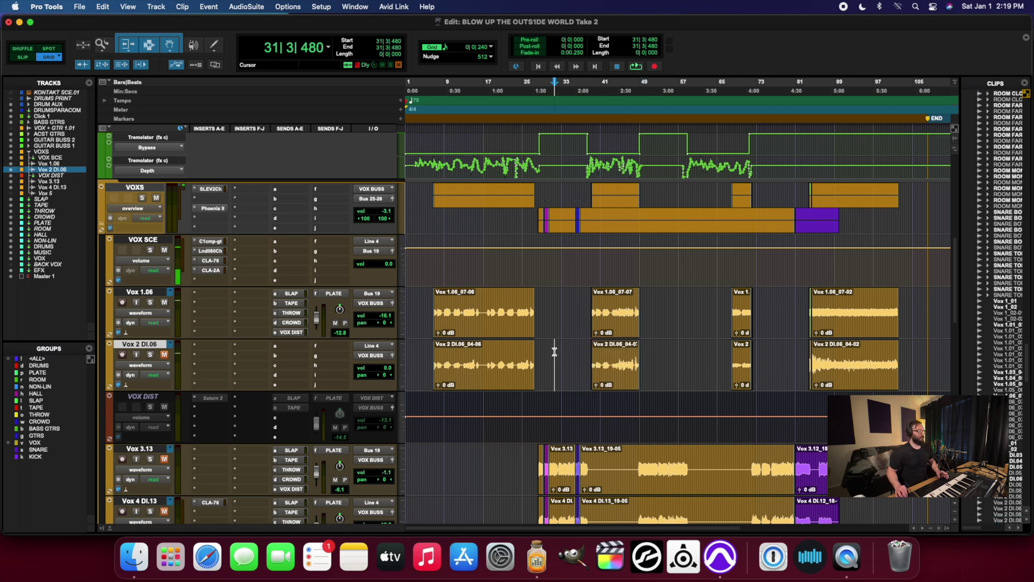
pyautogui.click(137, 303)
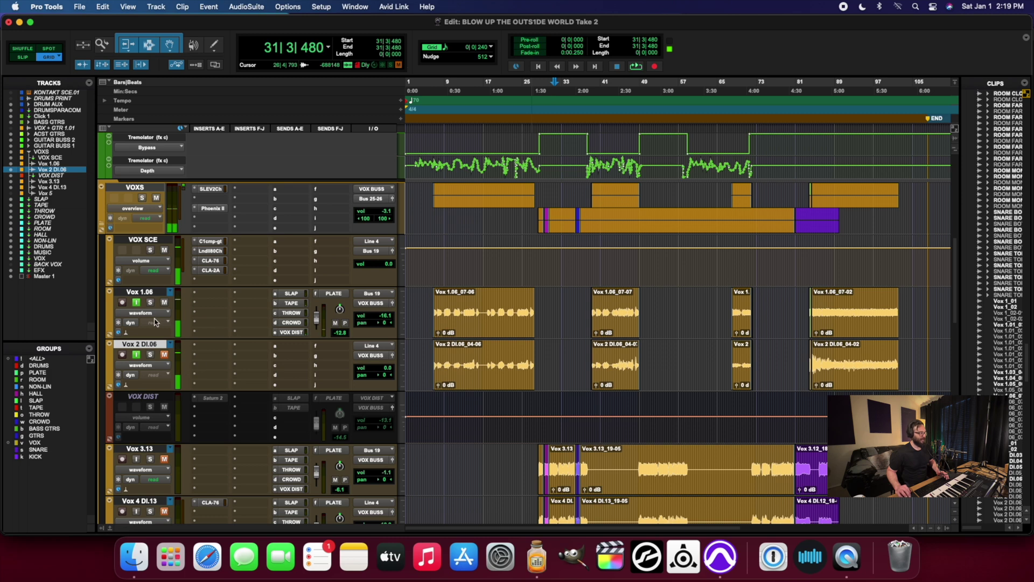
pyautogui.click(139, 293)
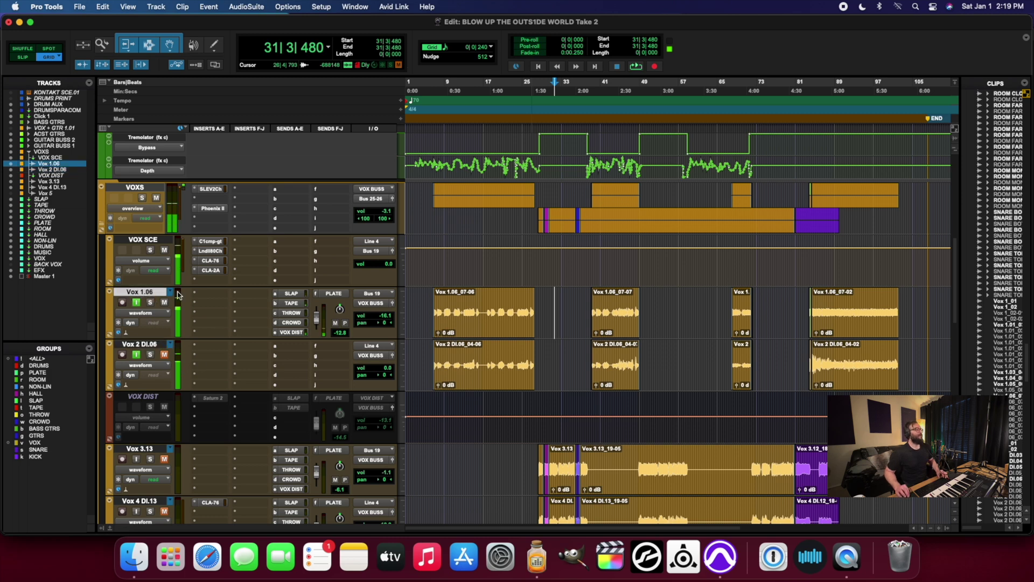
pyautogui.keyDown('shift'); pyautogui.click(141, 345); pyautogui.keyUp('shift')
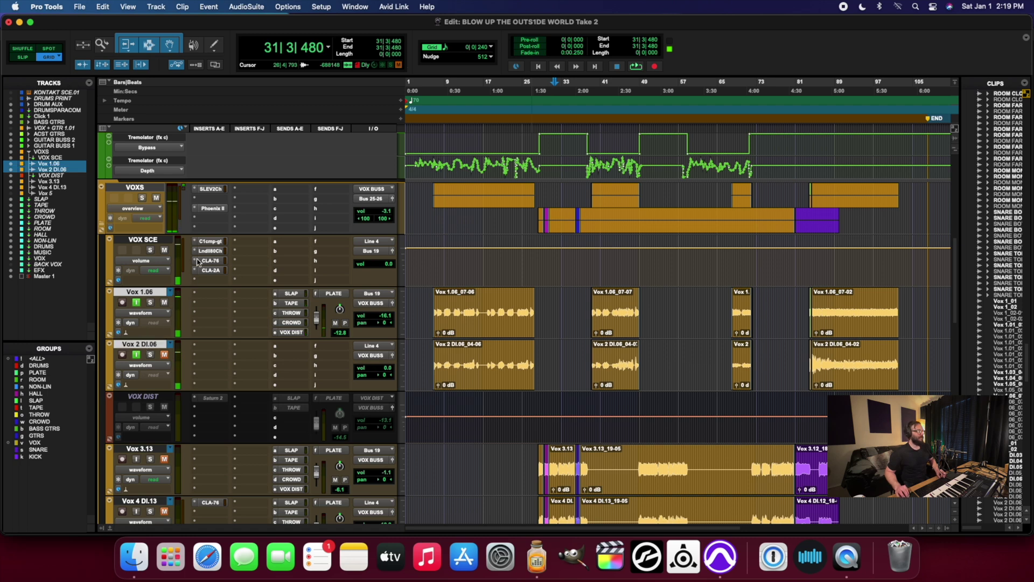
pyautogui.click(207, 241)
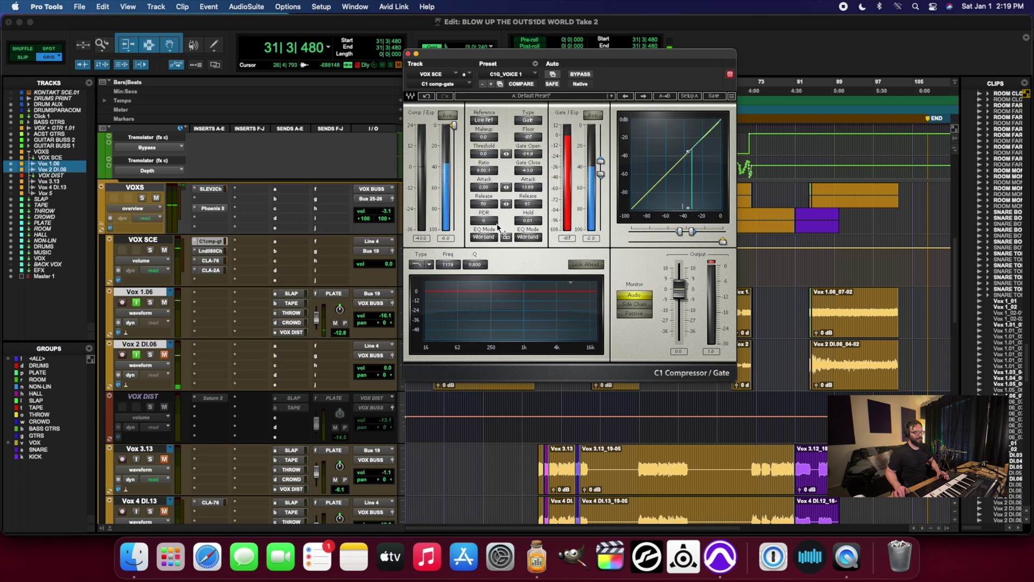
# - Open VOX SCE's Lindell 80 channel plugin, reposition its window, and close it
pyautogui.click(210, 252)
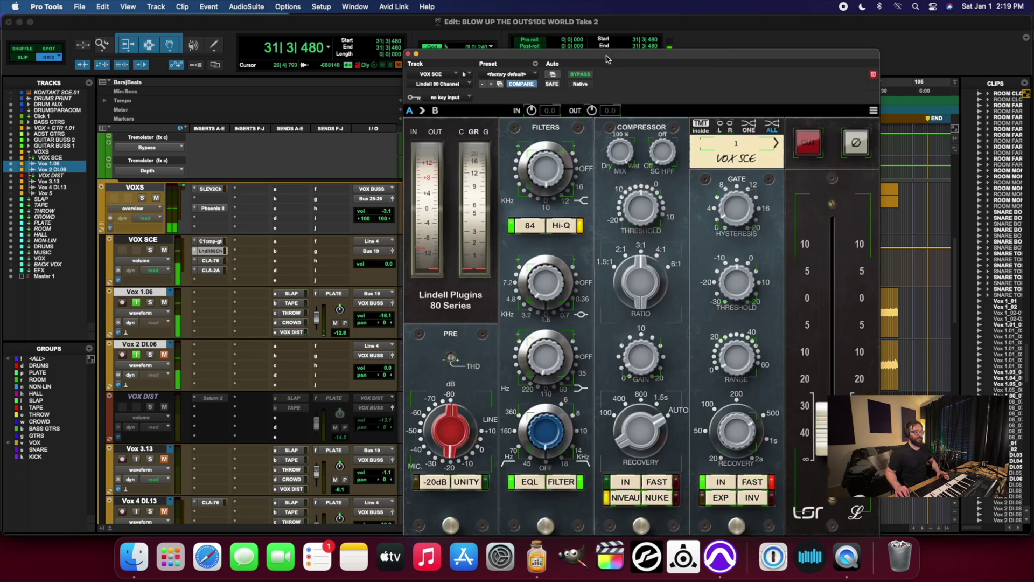
pyautogui.moveTo(608, 58); pyautogui.dragTo(576, 29)
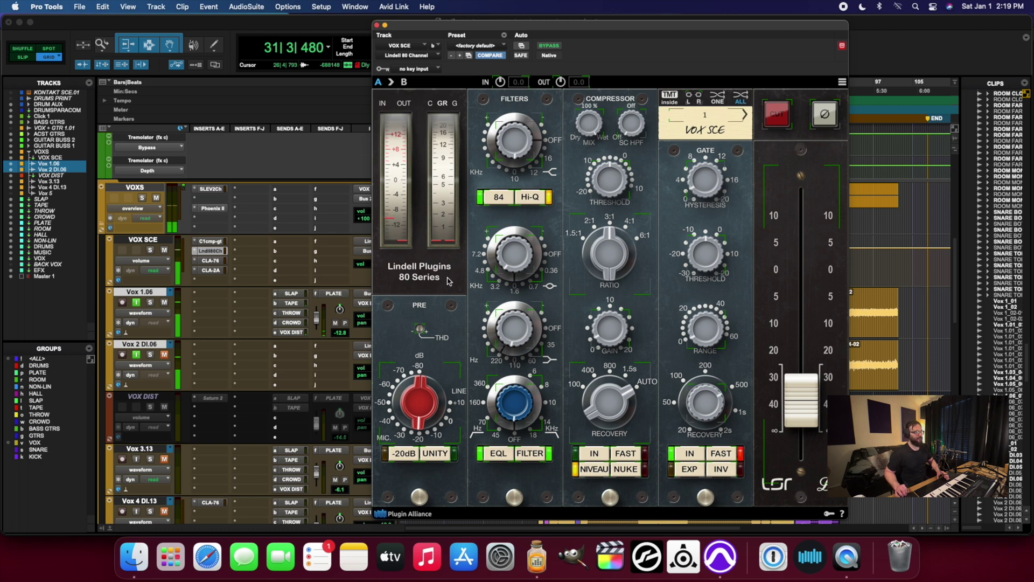
pyautogui.click(377, 26)
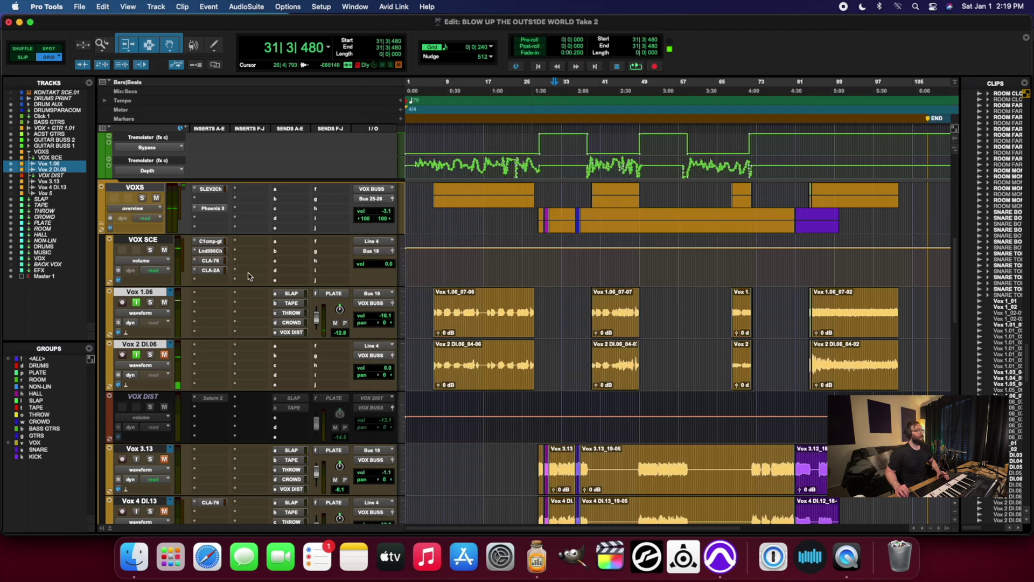
# - Set the CLA-76 input on VOX SCE to 24, then bring up the CLA-2A
pyautogui.click(211, 260)
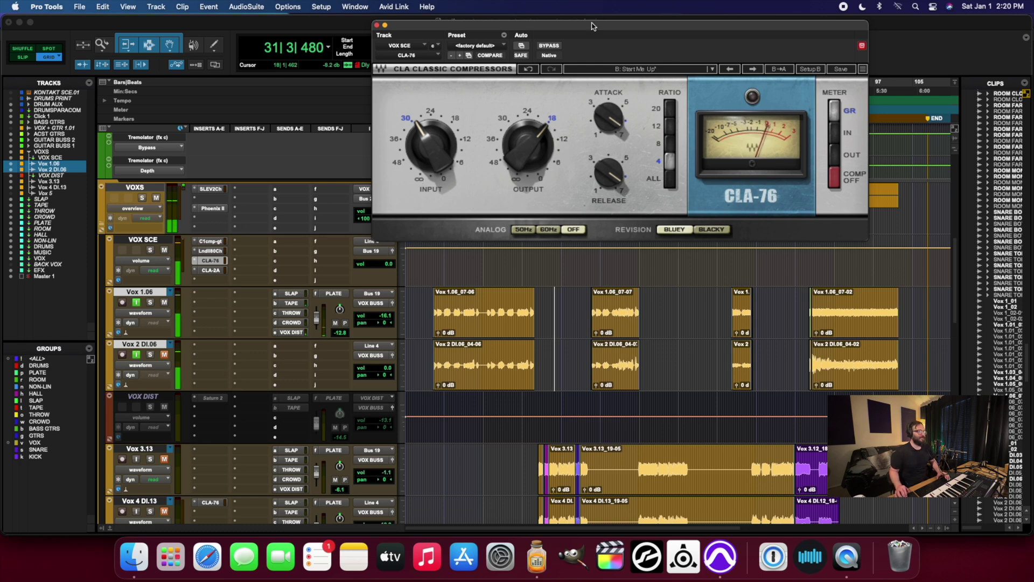
pyautogui.moveTo(431, 149)
pyautogui.mouseDown()
pyautogui.moveTo(431, 119)
pyautogui.moveTo(443, 153)
pyautogui.mouseUp()
pyautogui.click(210, 270)
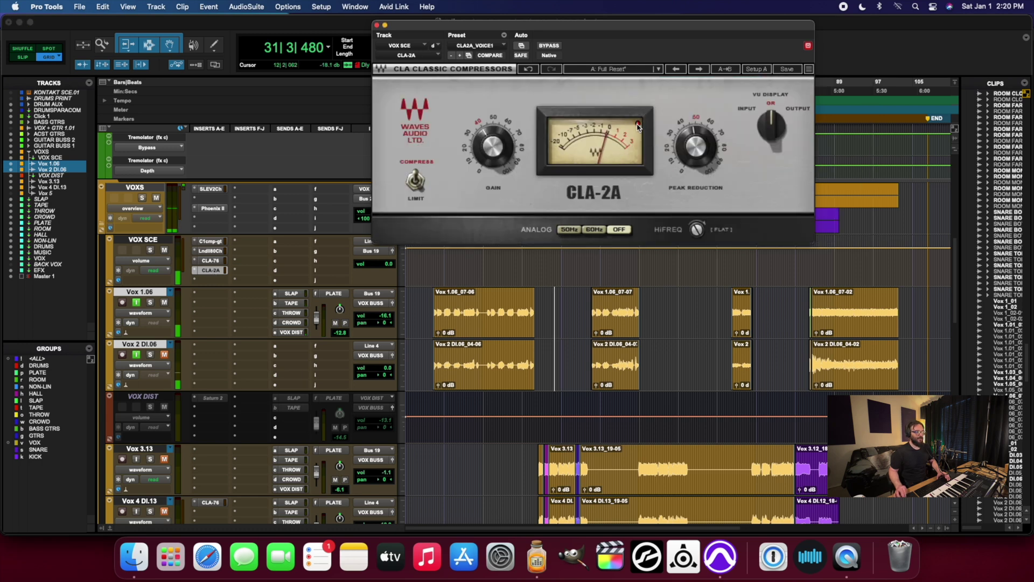
pyautogui.click(376, 25)
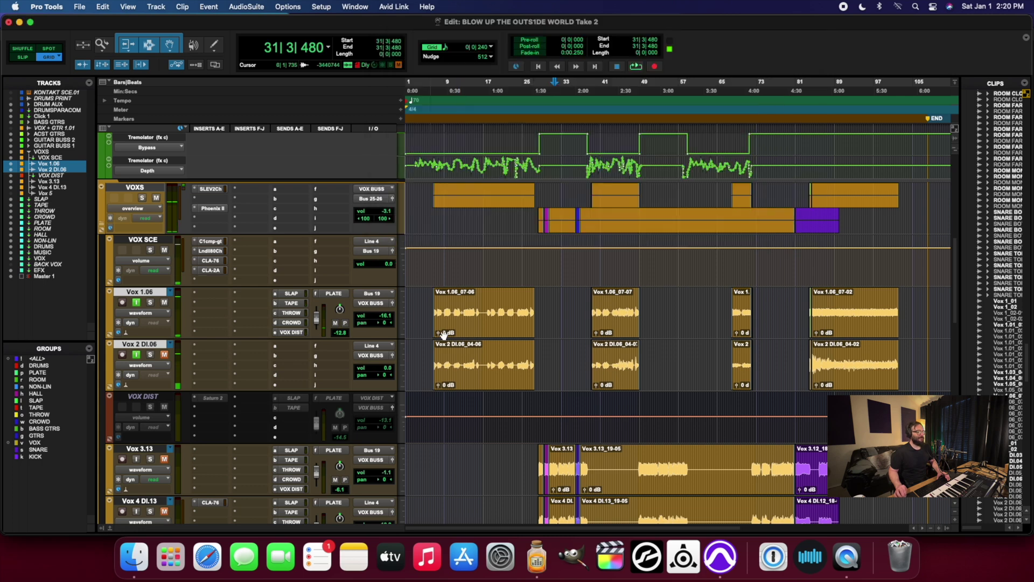
pyautogui.click(450, 334)
pyautogui.keyDown('shift'); pyautogui.click(464, 376); pyautogui.keyUp('shift')
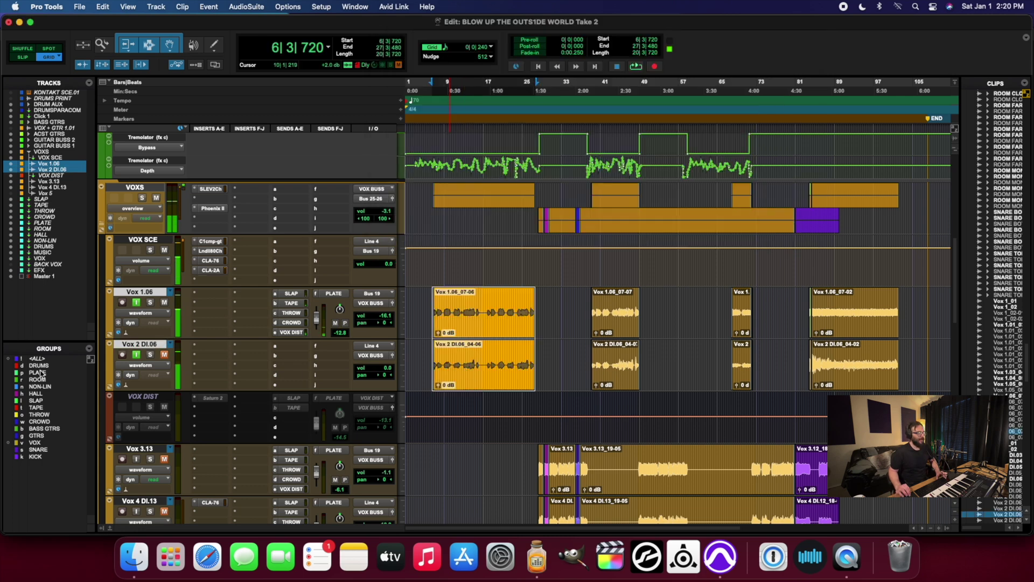
pyautogui.click(426, 356)
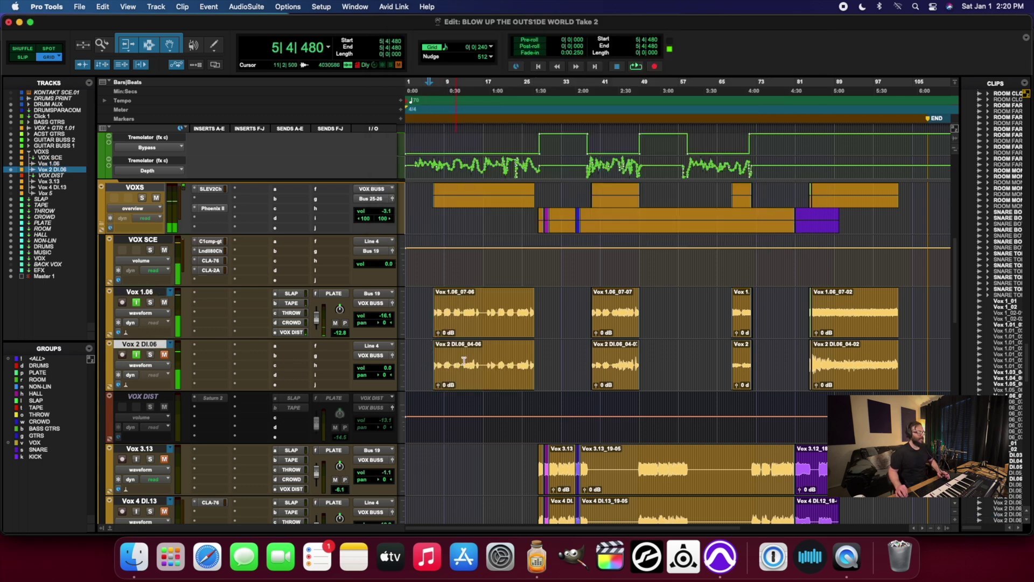
pyautogui.click(467, 371)
pyautogui.click(479, 313)
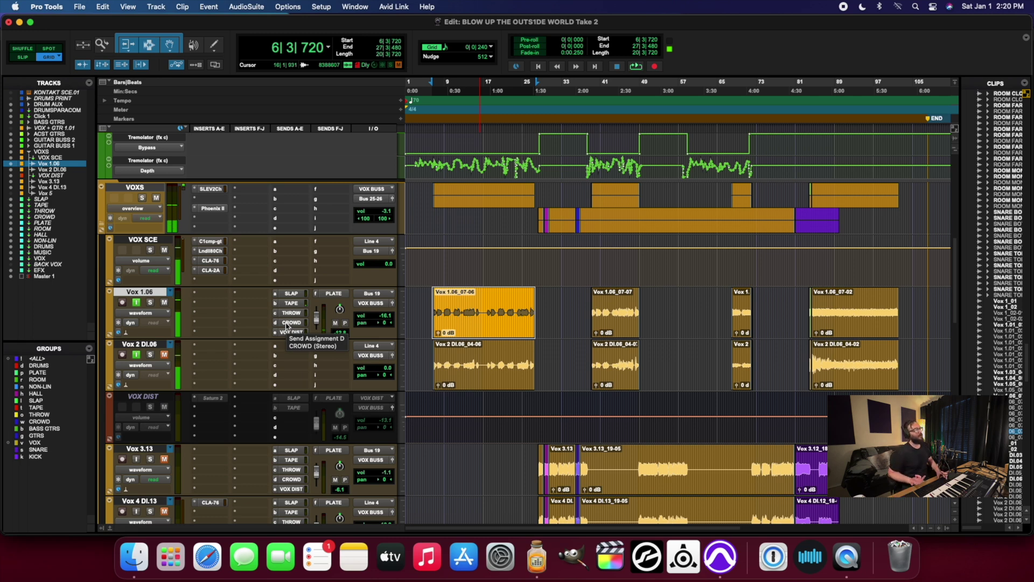
pyautogui.click(473, 372)
pyautogui.click(480, 330)
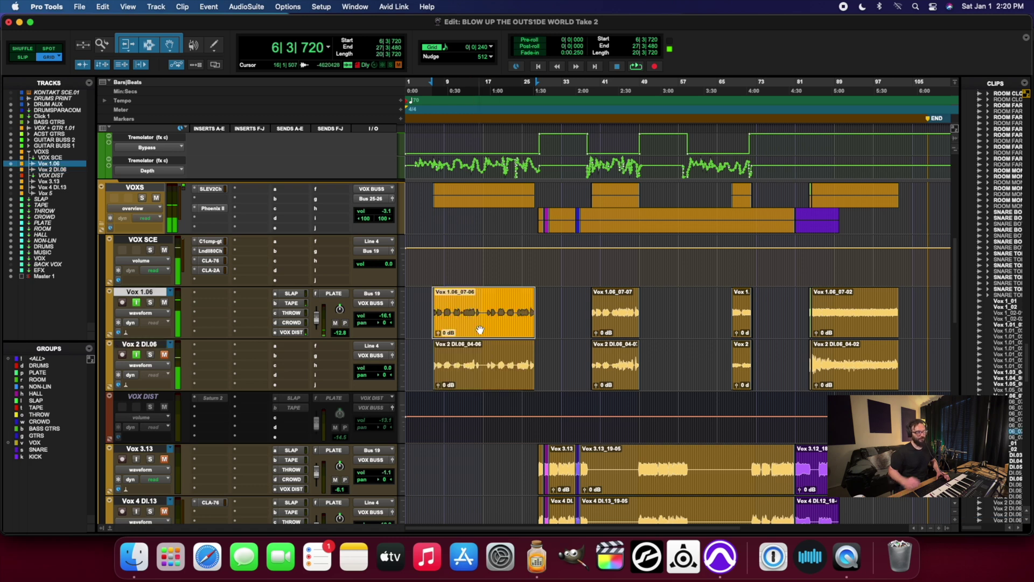
pyautogui.click(211, 251)
pyautogui.moveTo(599, 31); pyautogui.dragTo(552, 33)
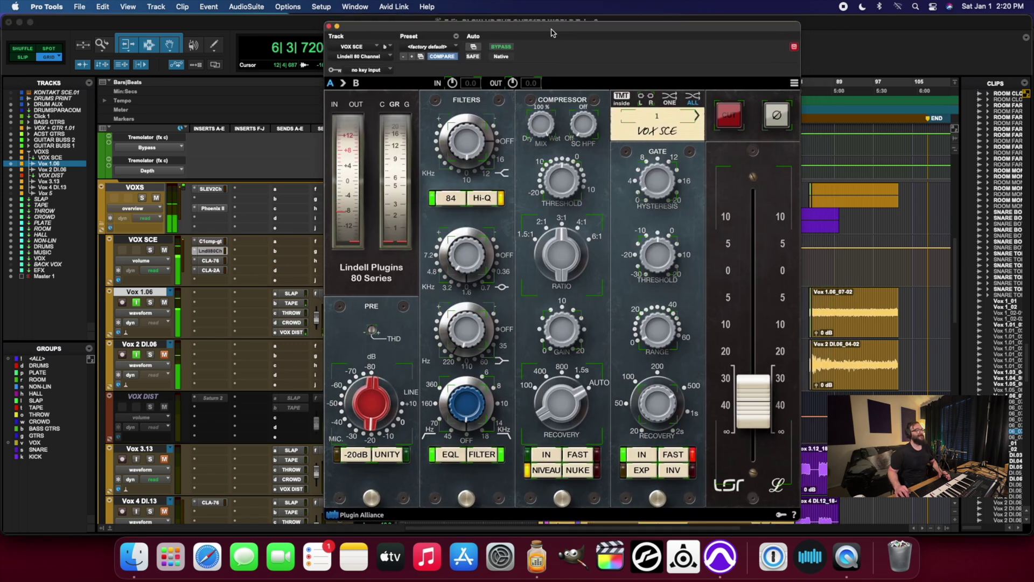
pyautogui.click(330, 27)
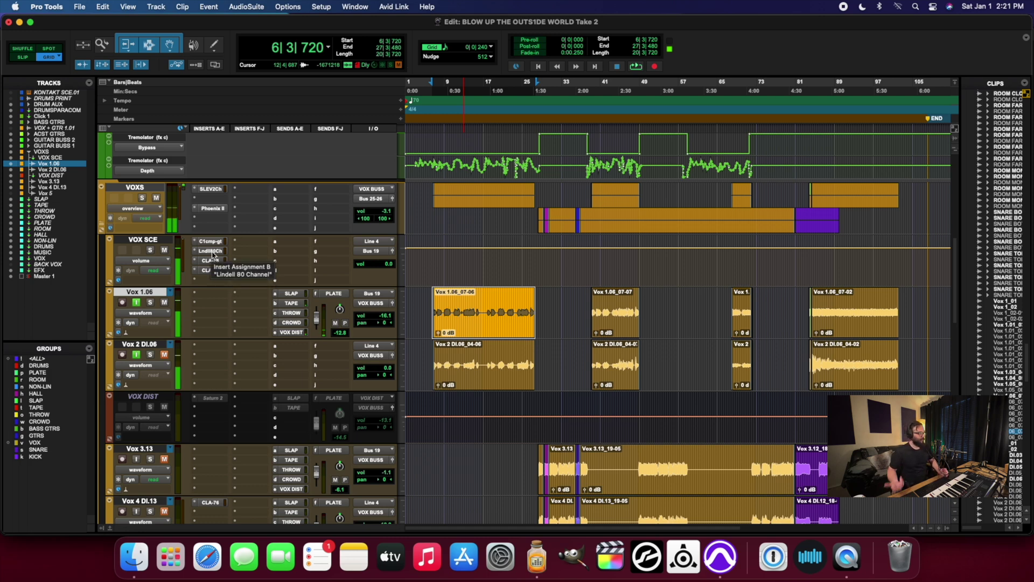
pyautogui.keyDown('shift'); pyautogui.click(156, 346); pyautogui.keyUp('shift')
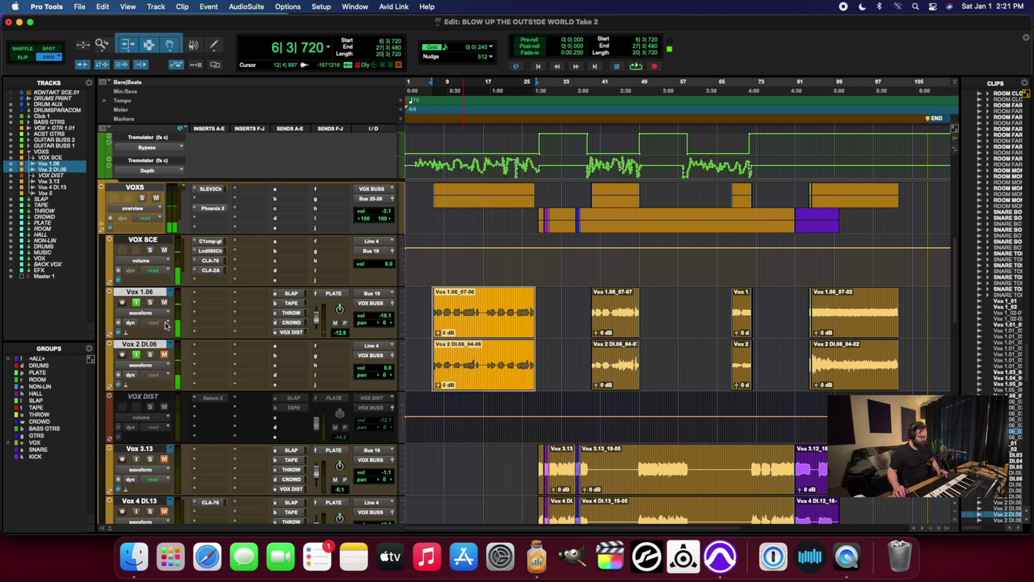
# - Put both grouped vocal tracks on the empty Vox 1.07 playlist and set the start to 7|1|240
pyautogui.click(170, 292)
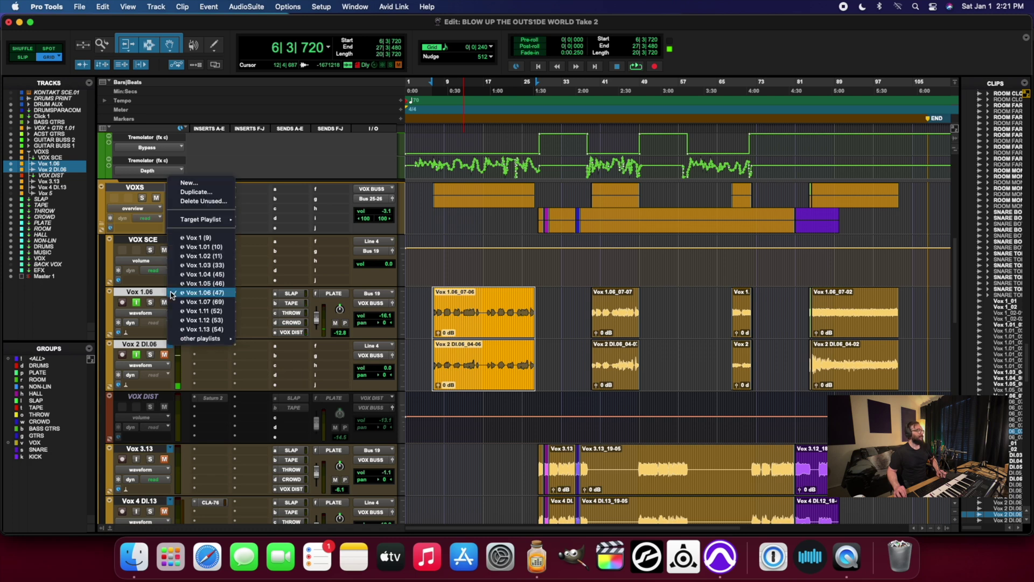
pyautogui.click(202, 338)
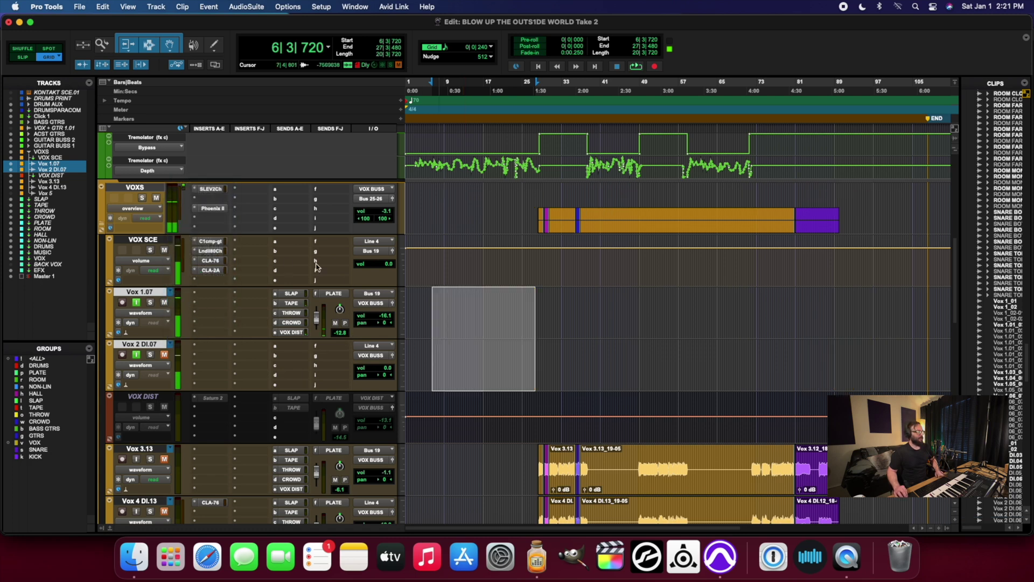
pyautogui.click(468, 304)
pyautogui.click(444, 300)
pyautogui.click(436, 300)
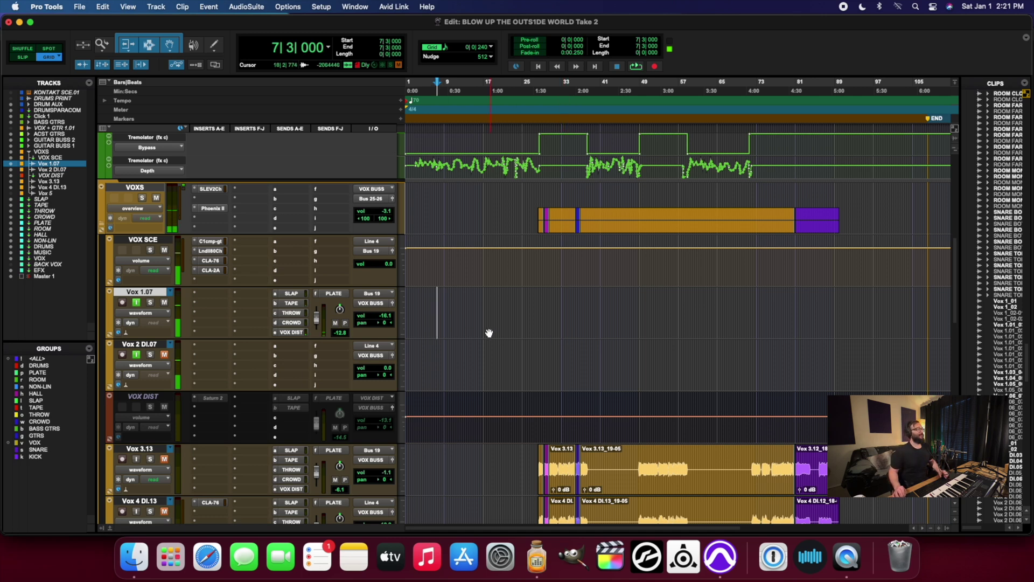
pyautogui.click(435, 299)
# - Confirm the 64-sample H/W buffer in Playback Engine, then open and reposition VOX SCE's Lindell 80 Channel
pyautogui.click(288, 7)
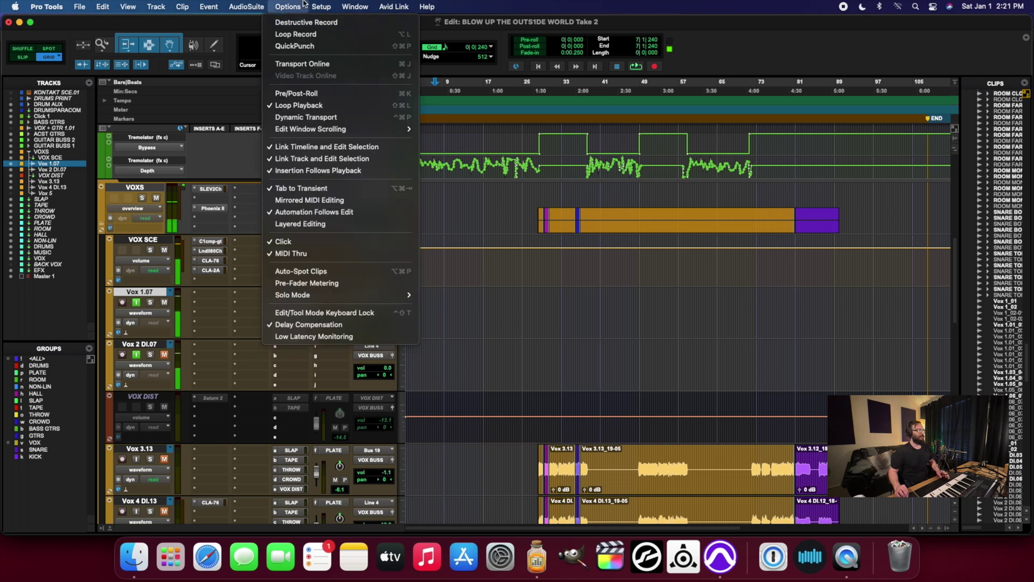
pyautogui.moveTo(322, 6)
pyautogui.click(337, 34)
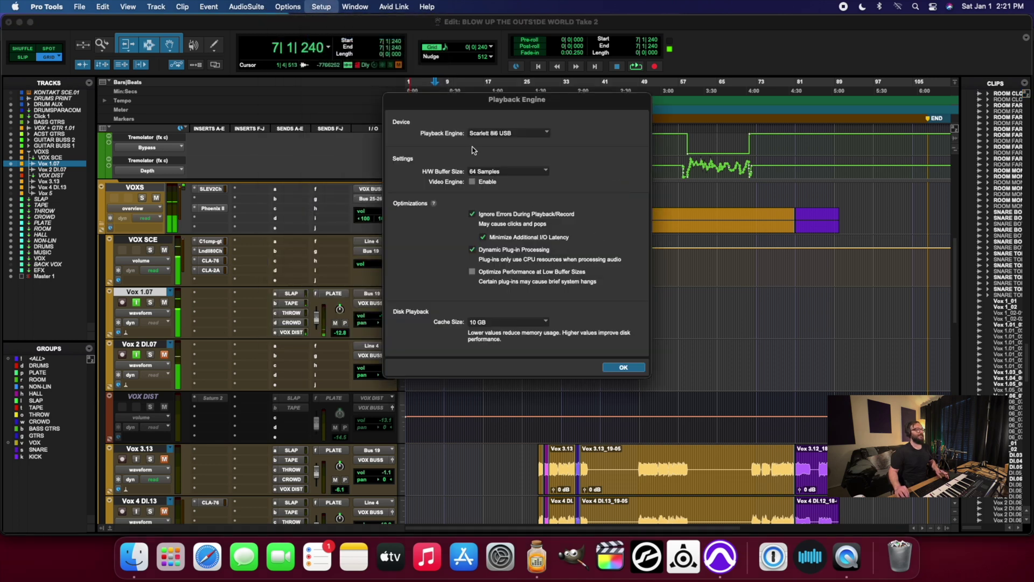
pyautogui.click(623, 368)
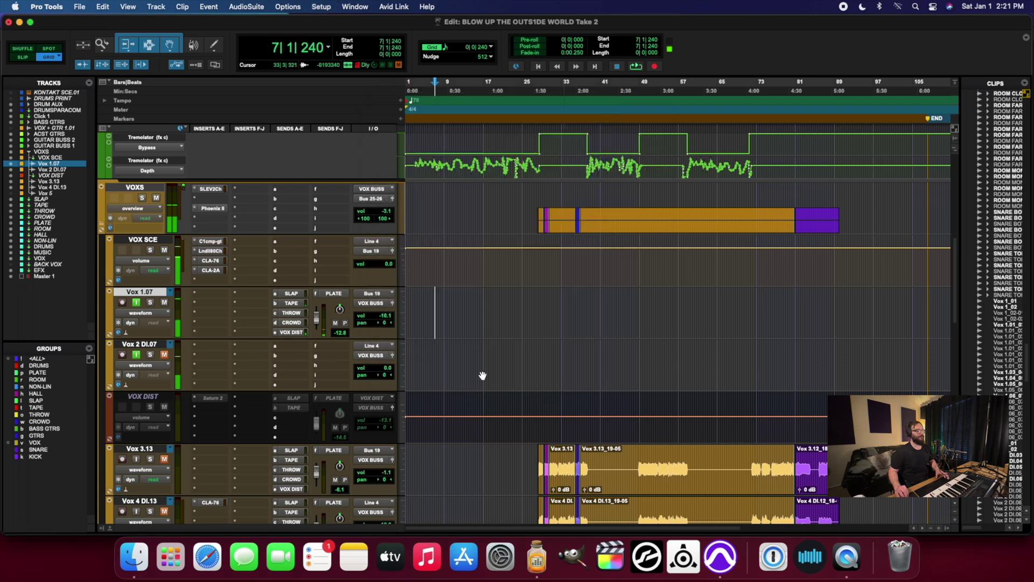
pyautogui.click(211, 250)
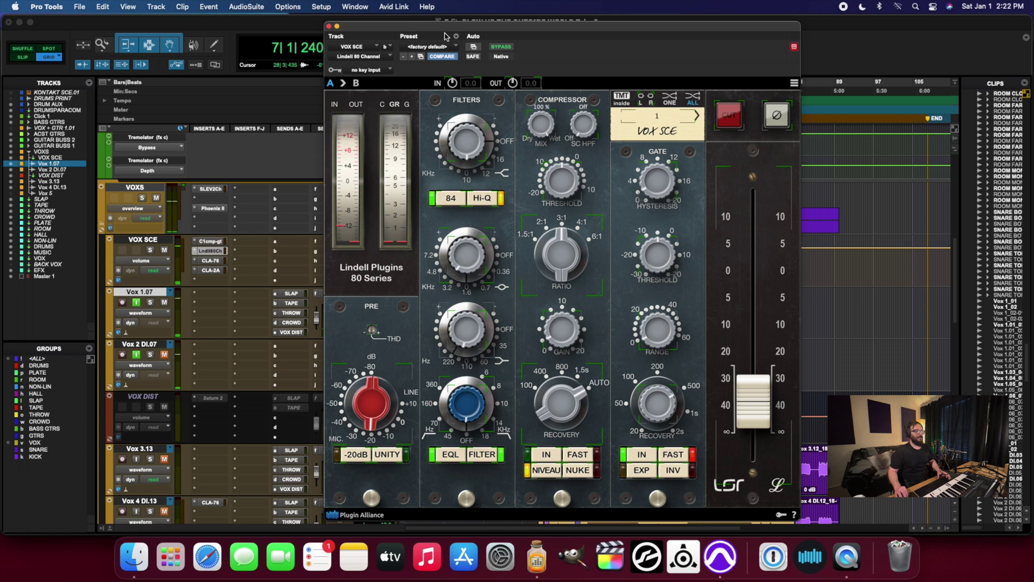
pyautogui.moveTo(445, 36); pyautogui.dragTo(427, 31)
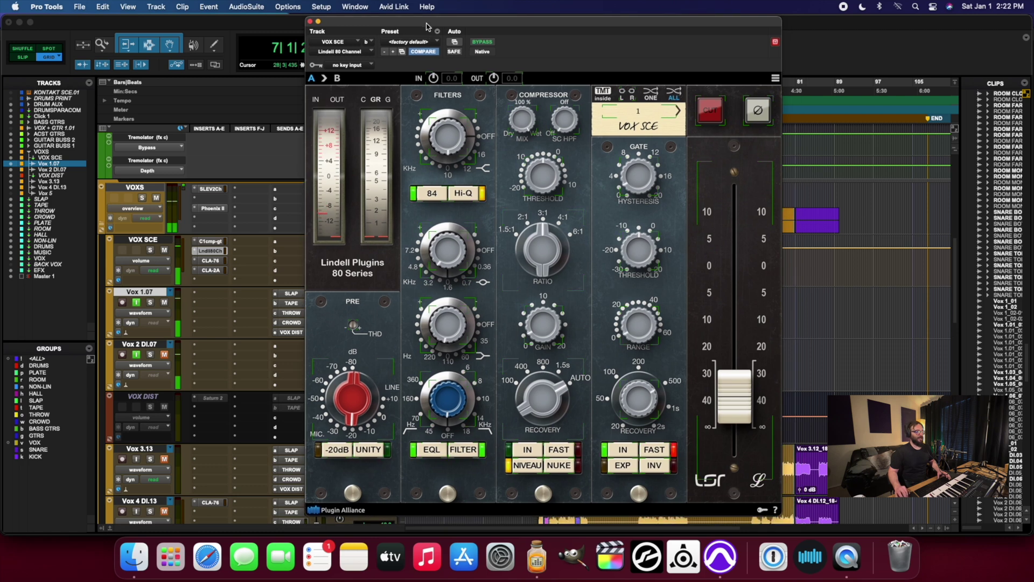
# - Close the Lindell window and readjust the CLA-76 input and output levels on VOX SCE
pyautogui.click(310, 22)
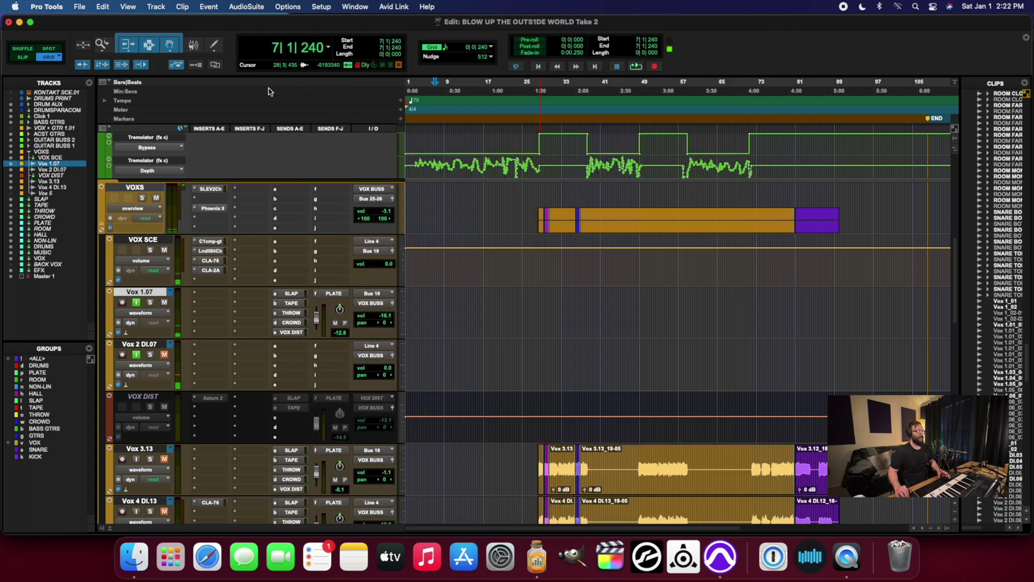
pyautogui.click(210, 260)
pyautogui.moveTo(364, 143); pyautogui.dragTo(365, 112)
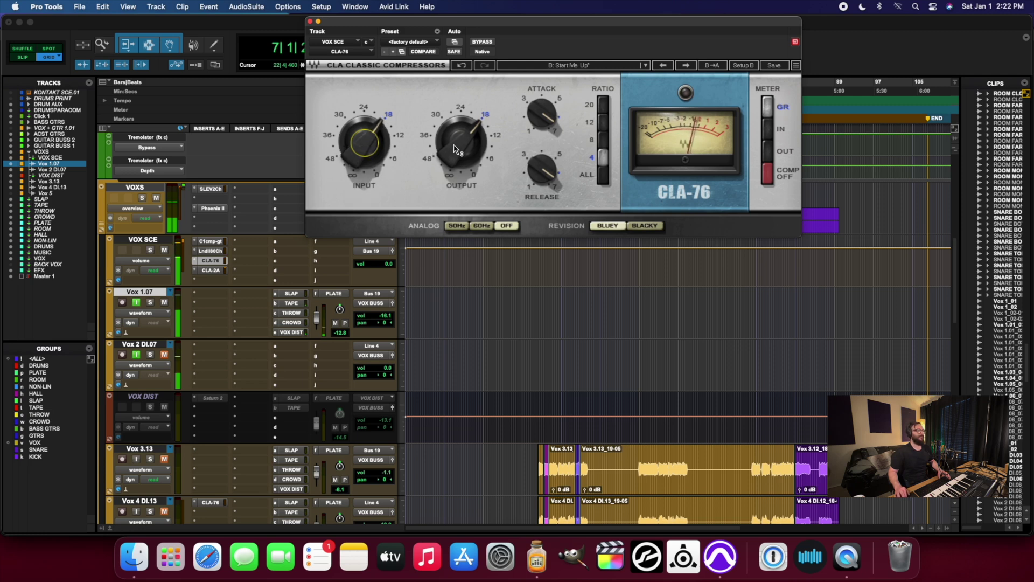
pyautogui.moveTo(462, 142); pyautogui.dragTo(461, 142)
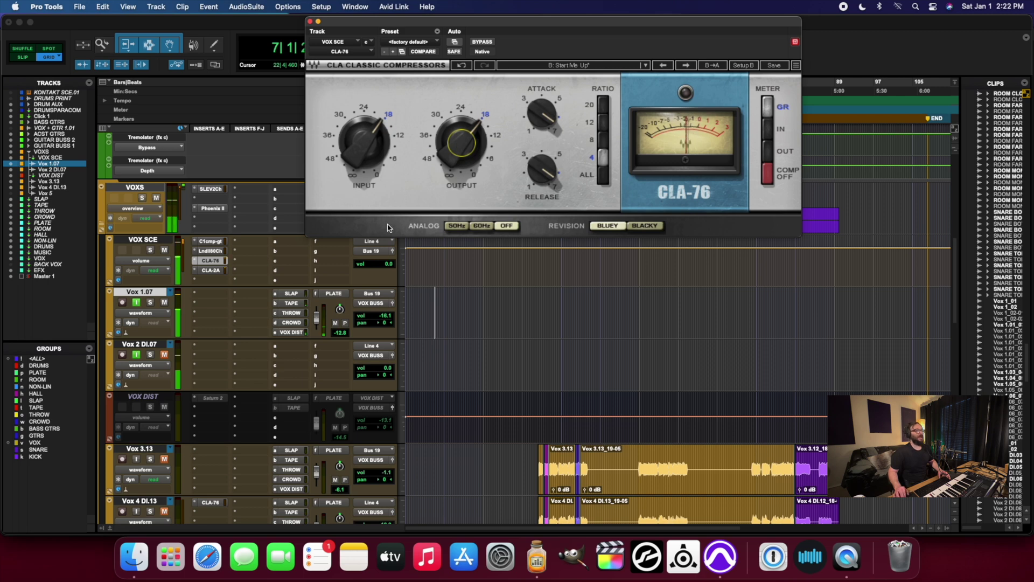
# - Bring up VOX SCE's CLA-2A, move its window lower, and close it
pyautogui.click(211, 270)
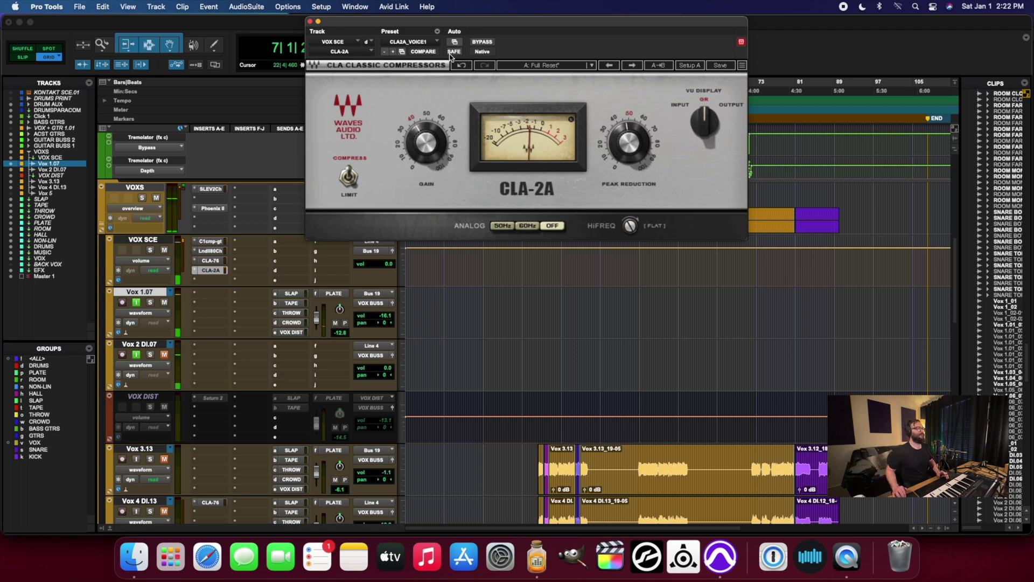
pyautogui.moveTo(413, 25); pyautogui.dragTo(413, 71)
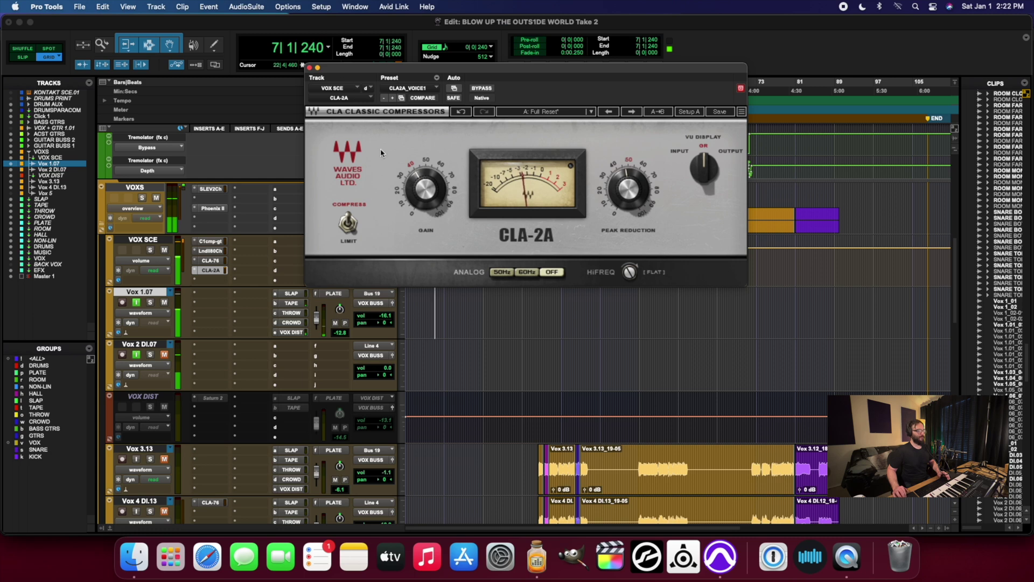
pyautogui.click(310, 67)
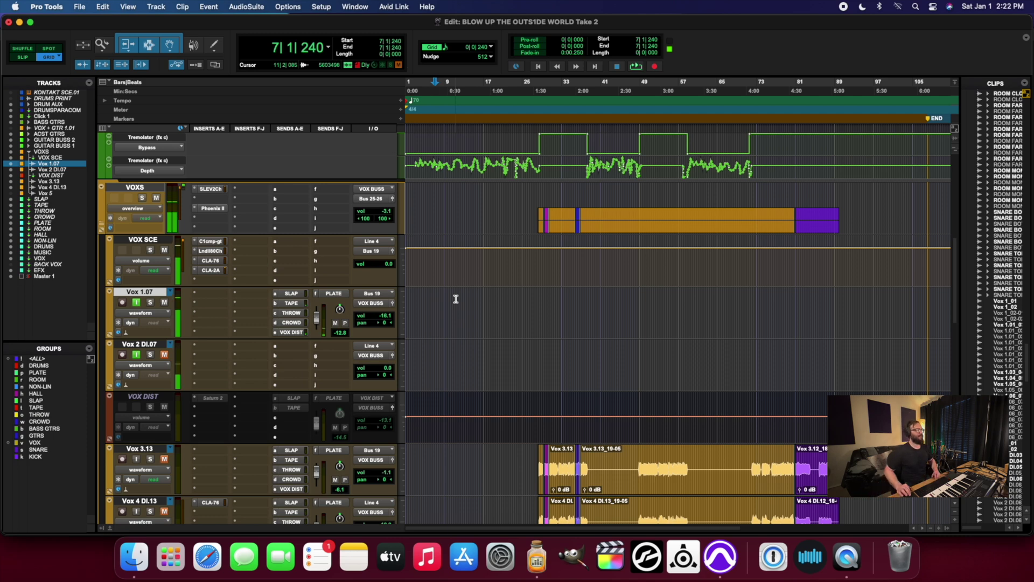
# - Play back from bar 6, stop, then restart playback from bar 4
pyautogui.click(430, 299)
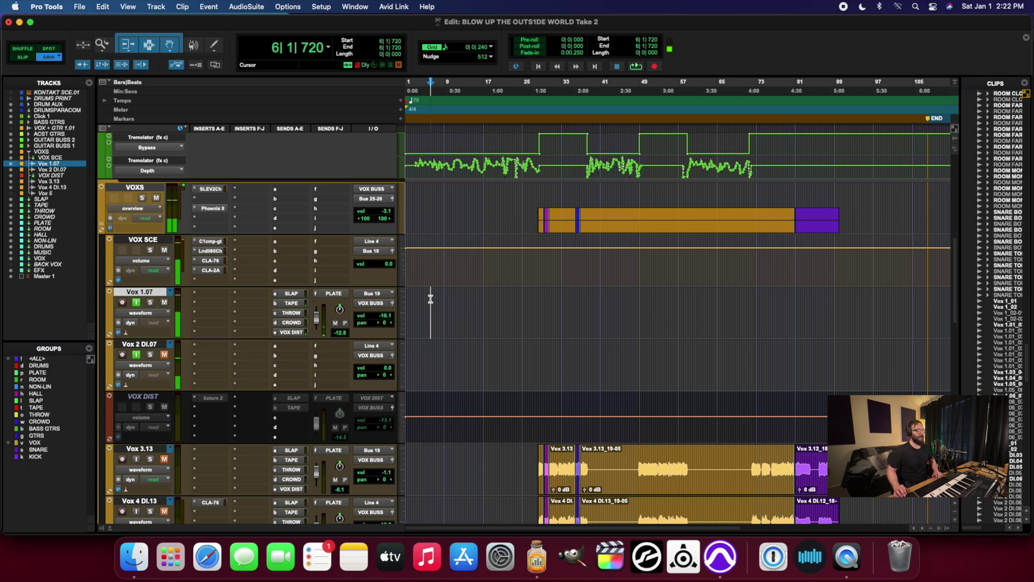
pyautogui.press('space')
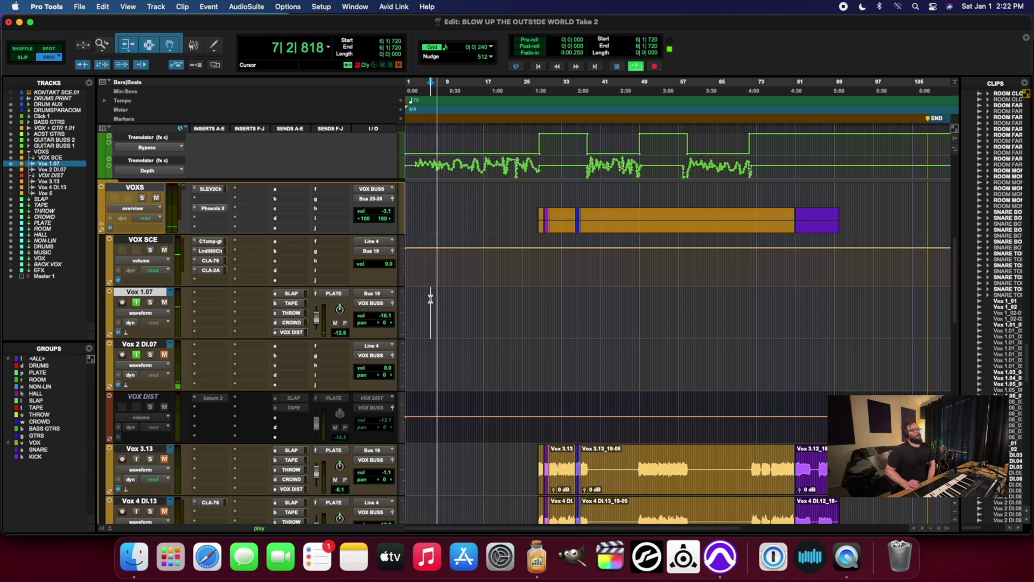
pyautogui.scroll(-10, 431, 299)
pyautogui.scroll(15, 431, 299)
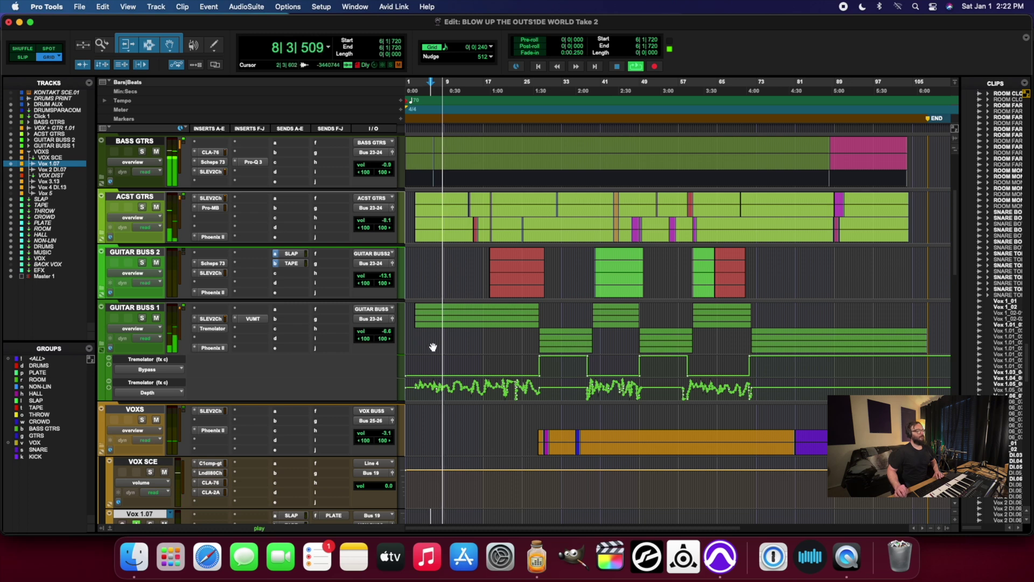
pyautogui.press('space')
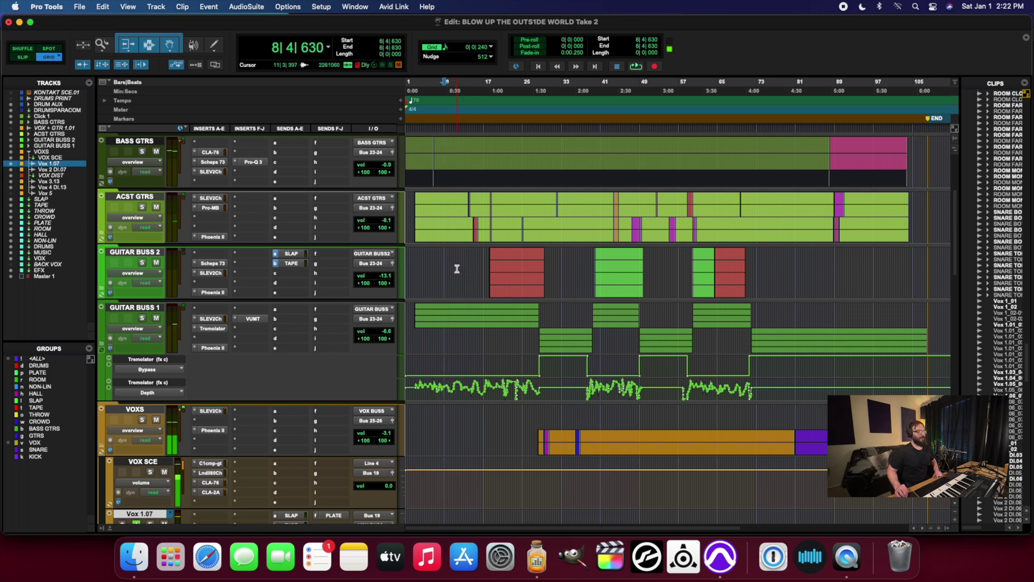
pyautogui.click(423, 87)
pyautogui.press('space')
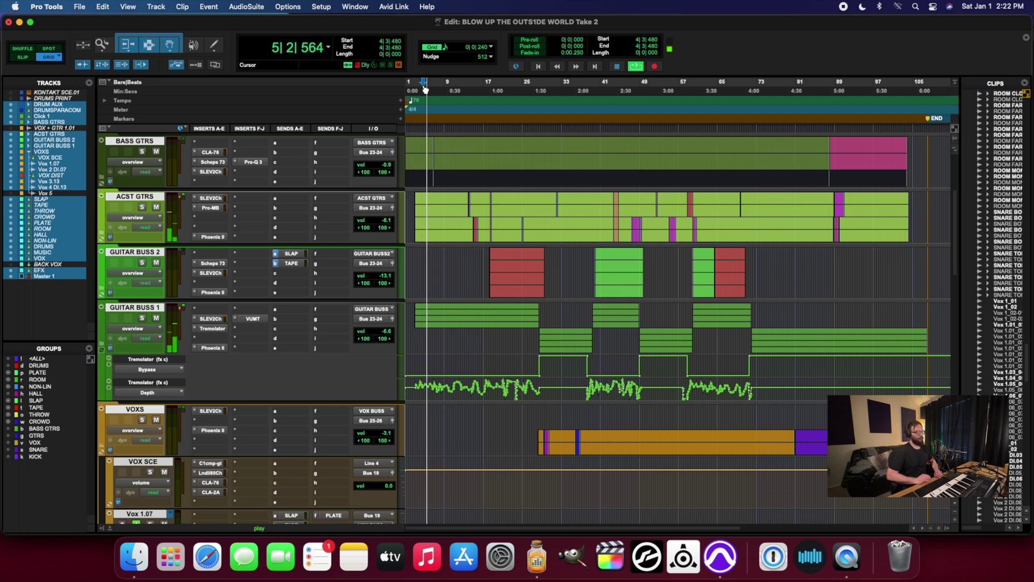
# - Dismiss the no-record-enabled warning and set the start point to 5|3|000 on Vox 1.07
pyautogui.press('F12')
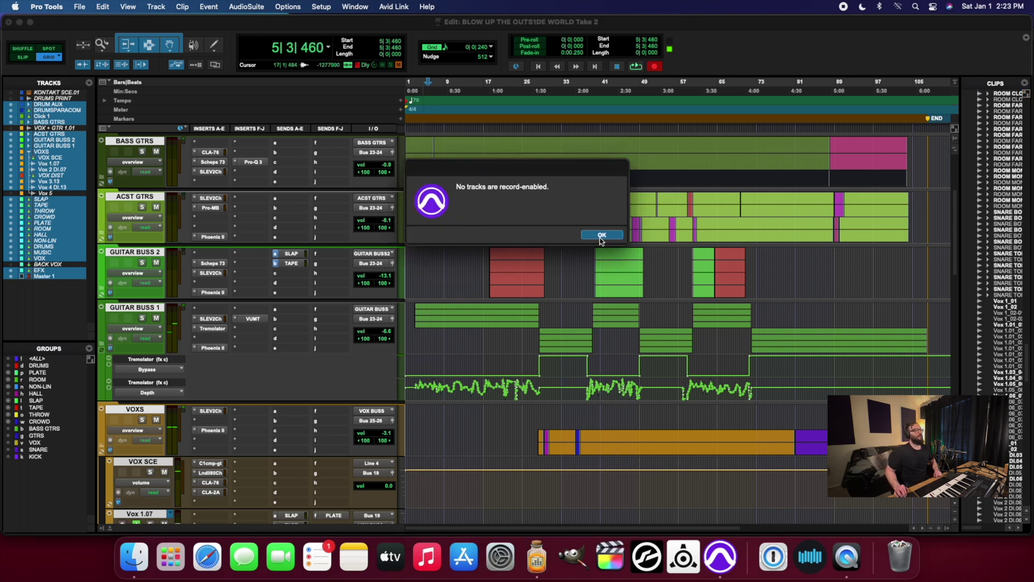
pyautogui.click(600, 233)
pyautogui.scroll(-5, 411, 383)
pyautogui.click(445, 328)
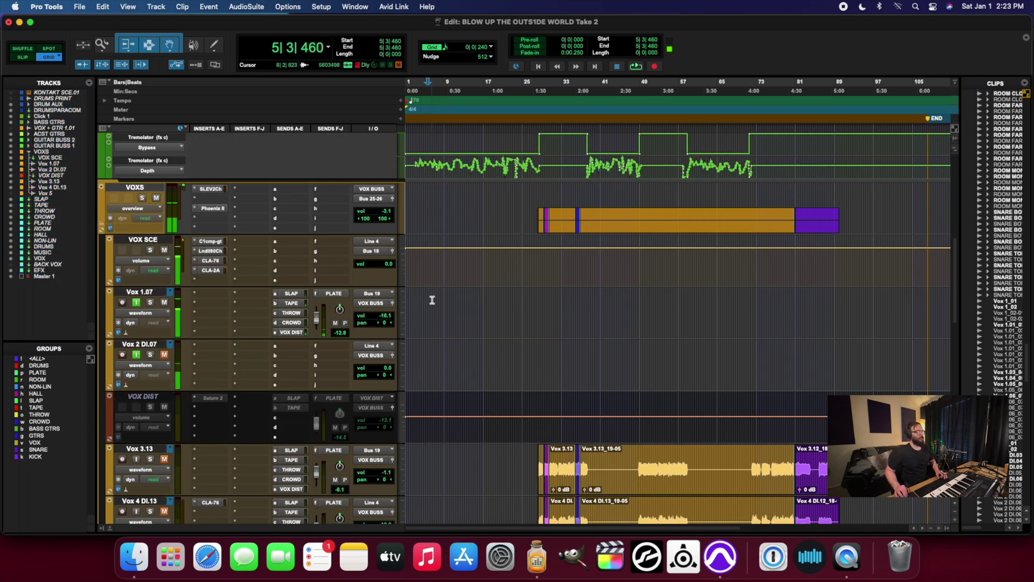
pyautogui.moveTo(430, 301); pyautogui.dragTo(447, 366)
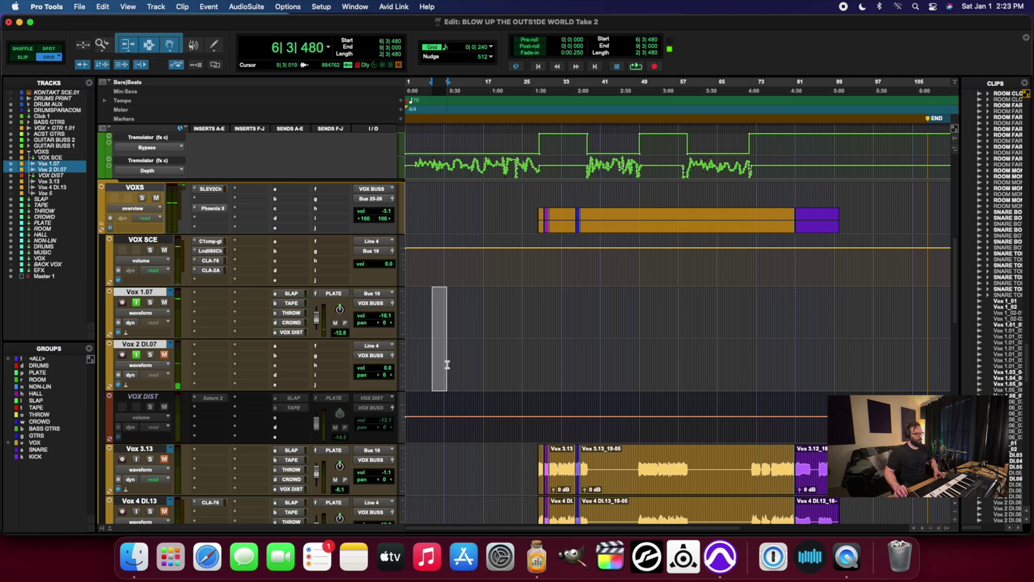
pyautogui.click(427, 304)
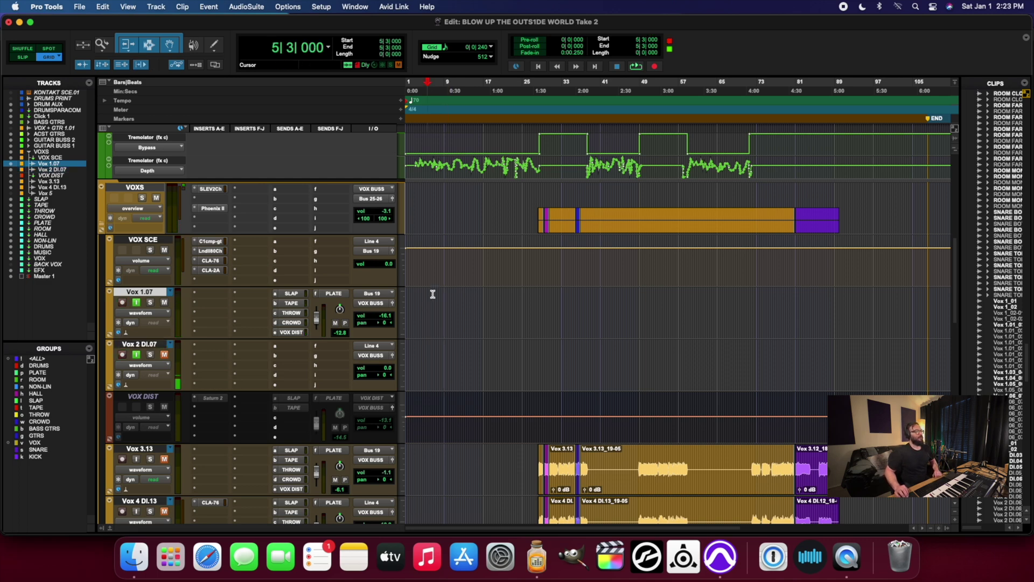
# - Record the new vocal take from bar 5 onto Vox 1.07 and Vox 2 DI.07, reaching about bar 39
pyautogui.press('space')
pyautogui.scroll(5, 444, 270)
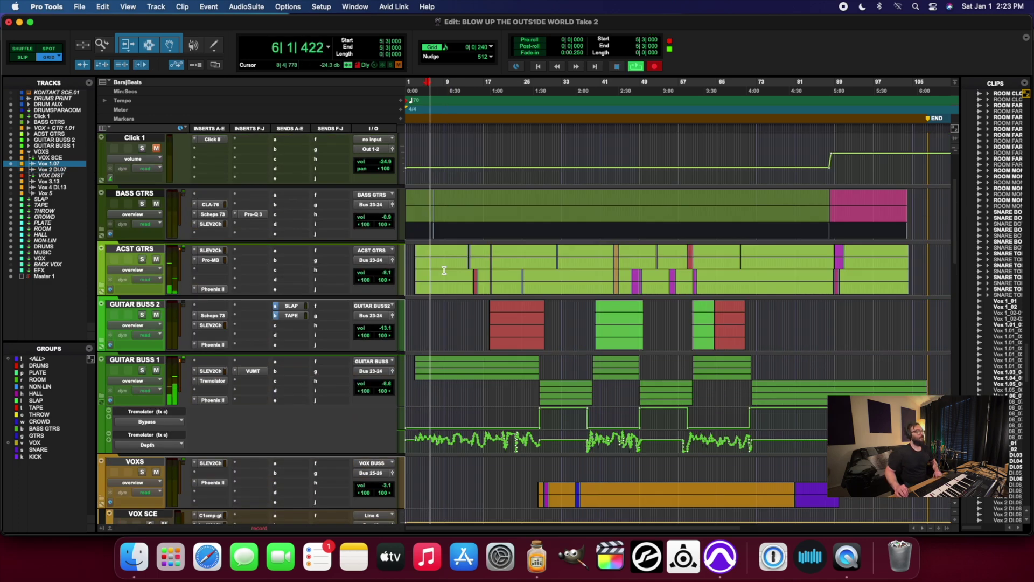
pyautogui.scroll(-2, 444, 270)
pyautogui.scroll(5, 444, 270)
pyautogui.scroll(-5, 444, 270)
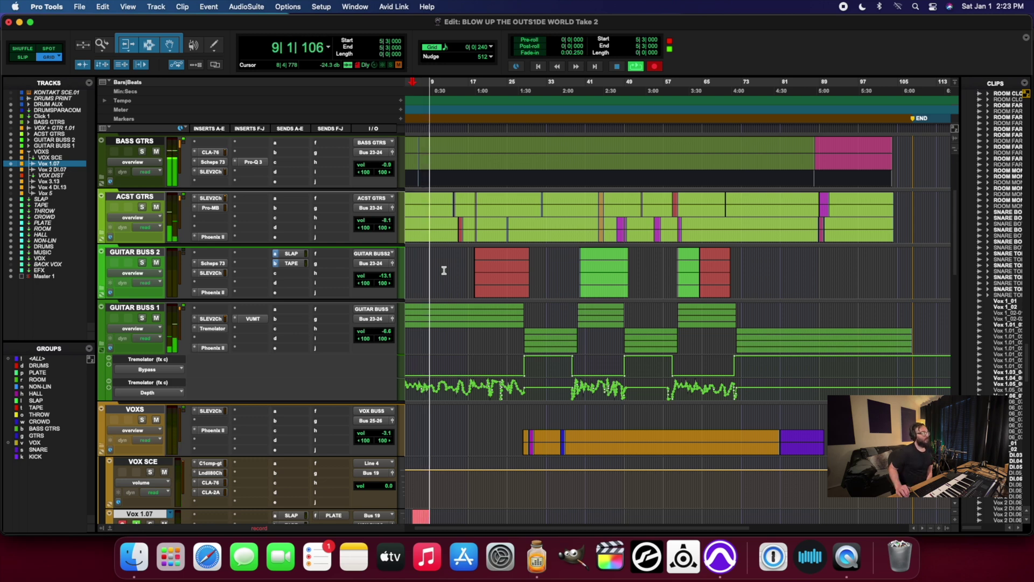
pyautogui.scroll(-5, 444, 271)
pyautogui.scroll(-2, 444, 270)
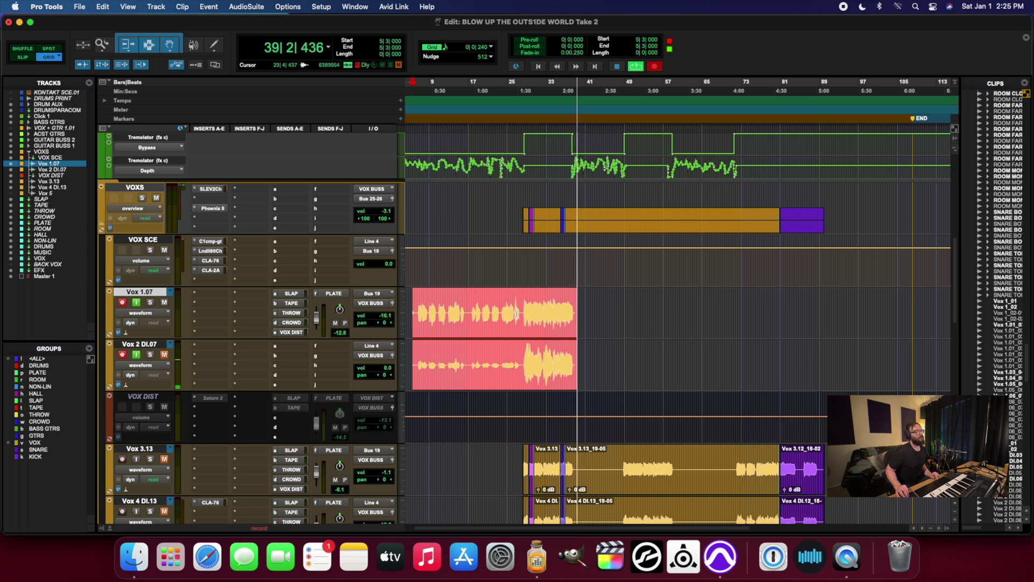
# - Stop recording and place the playback point at 29|4|240 inside the new take
pyautogui.press('space')
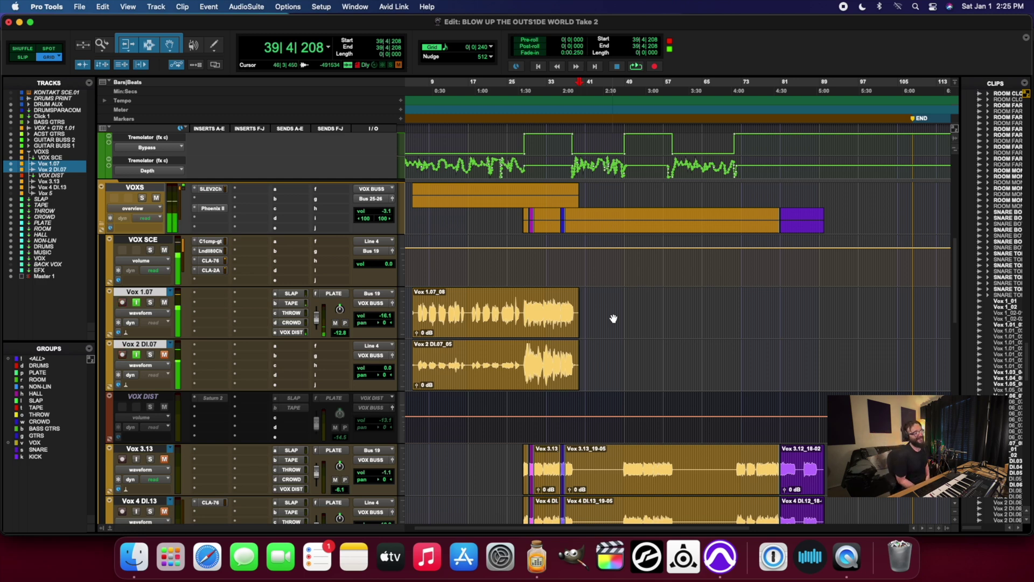
pyautogui.click(494, 311)
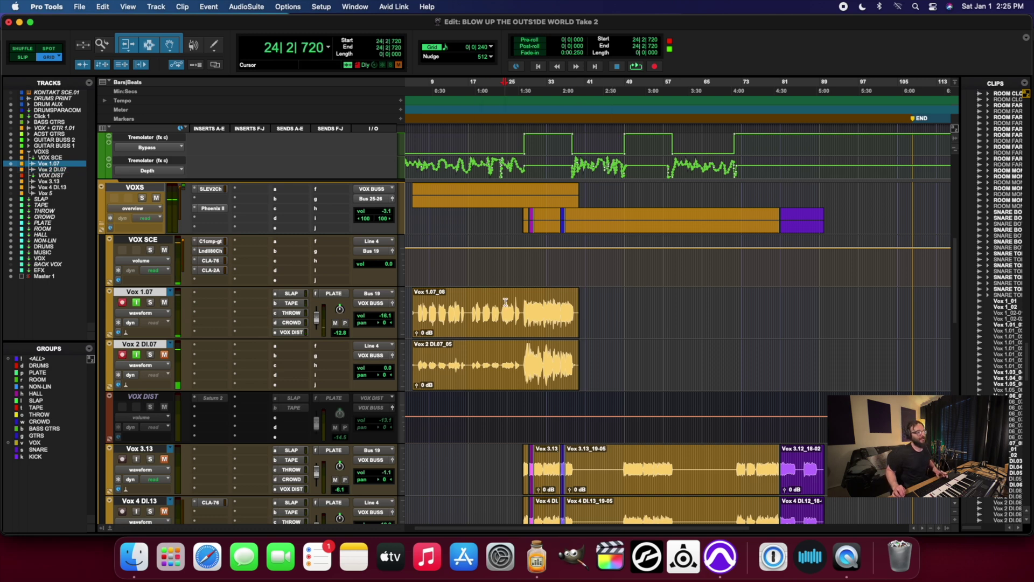
pyautogui.click(527, 310)
pyautogui.click(532, 312)
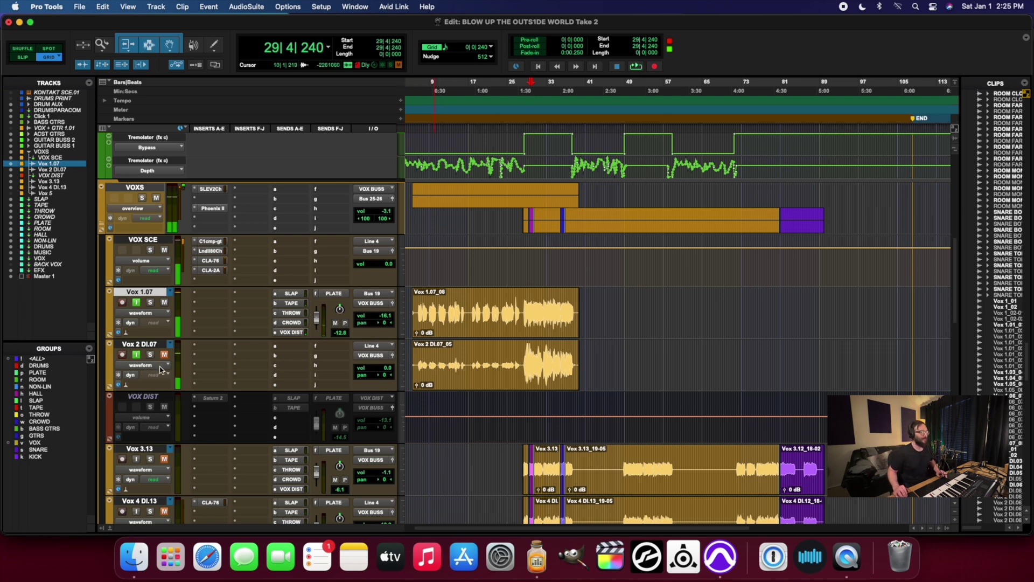
# - Scroll through the tracks, selecting VOX SCE and then Vox 1.07 again
pyautogui.scroll(-5, 230, 261)
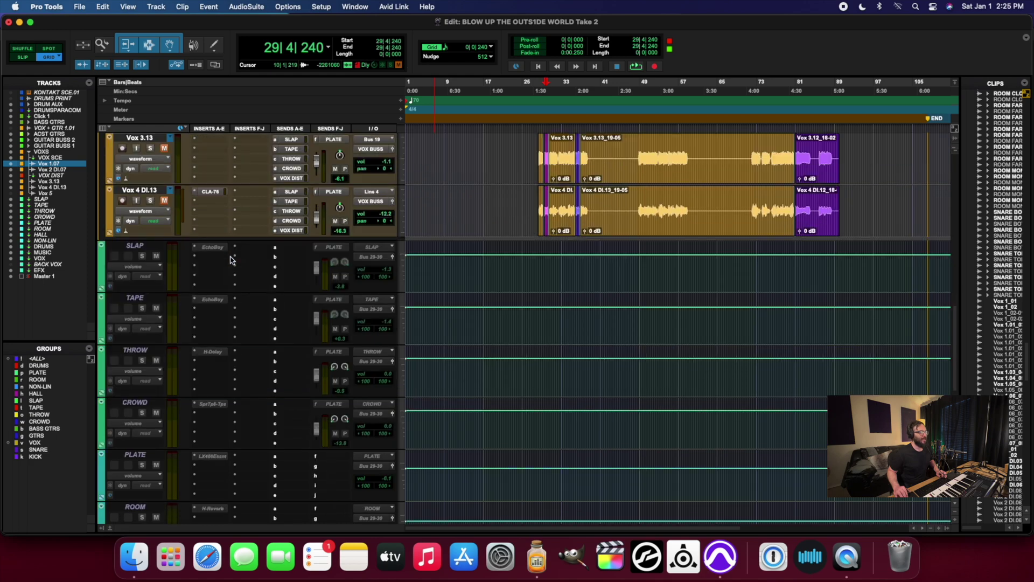
pyautogui.scroll(-8, 231, 260)
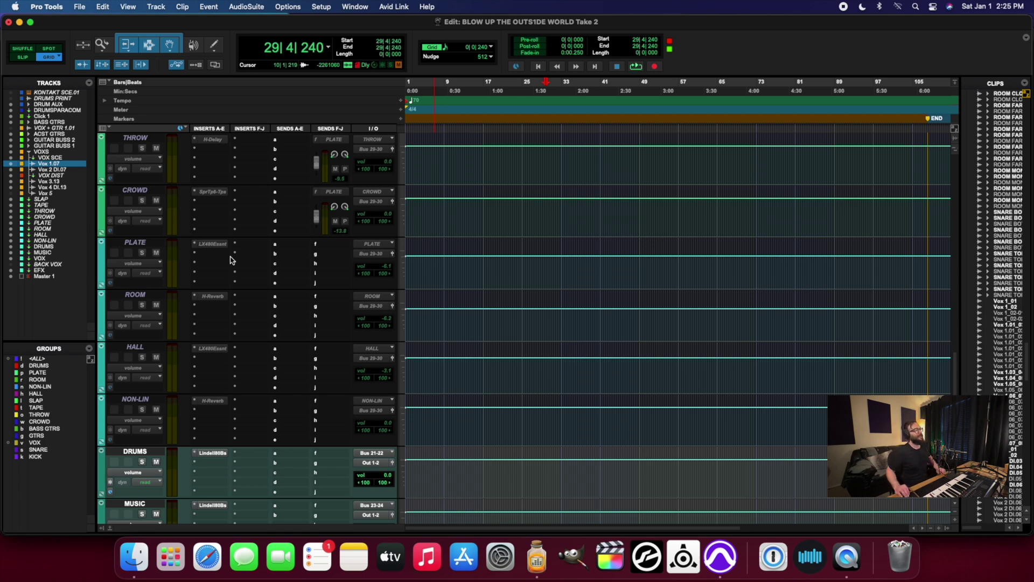
pyautogui.scroll(12, 230, 260)
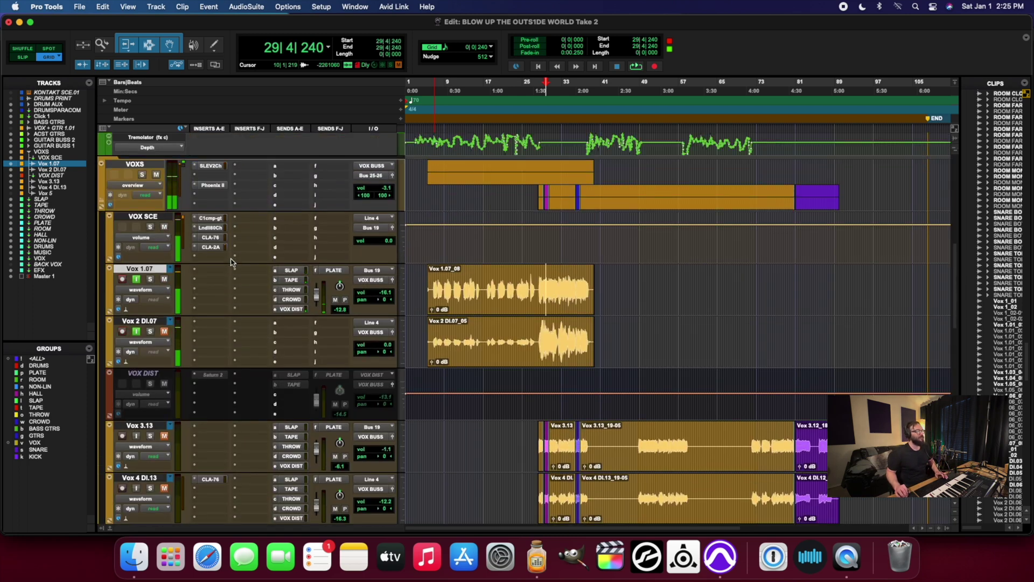
pyautogui.click(151, 218)
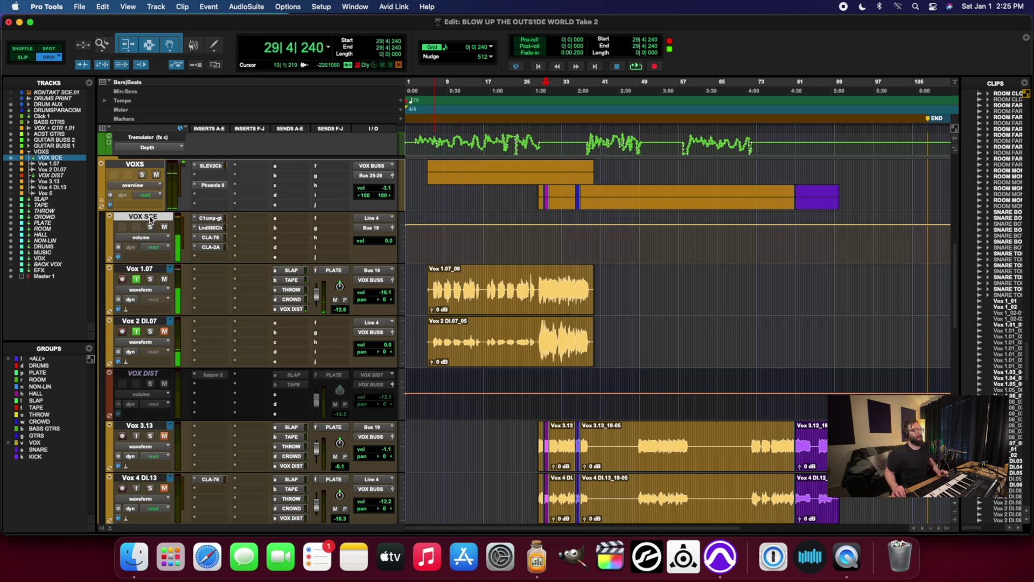
pyautogui.click(140, 268)
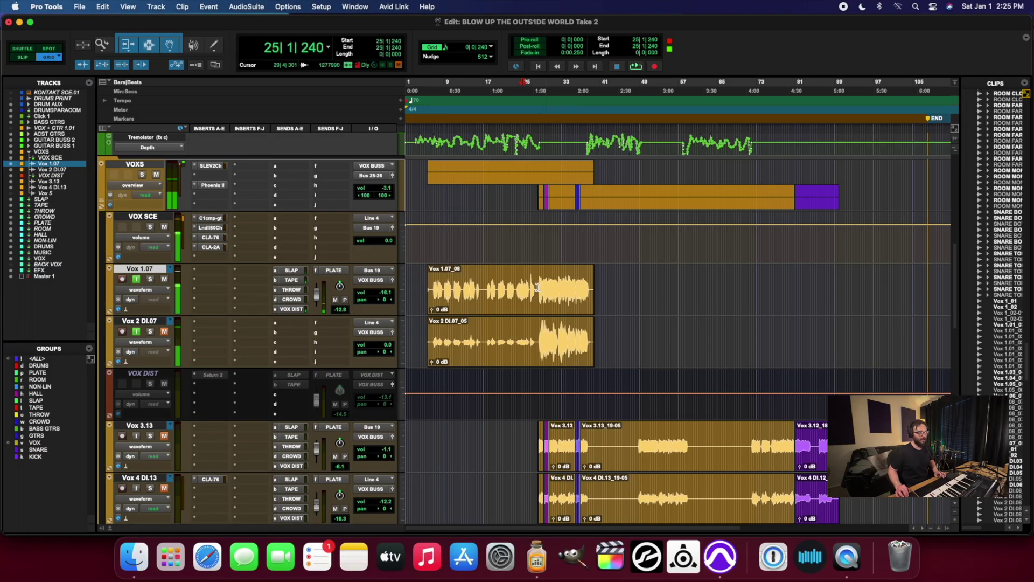
# - Inspect the new clips, selecting Vox 1.07_08 and the range 28|3|480 to 37|2|000 on Vox 2 DI.07
pyautogui.click(477, 287)
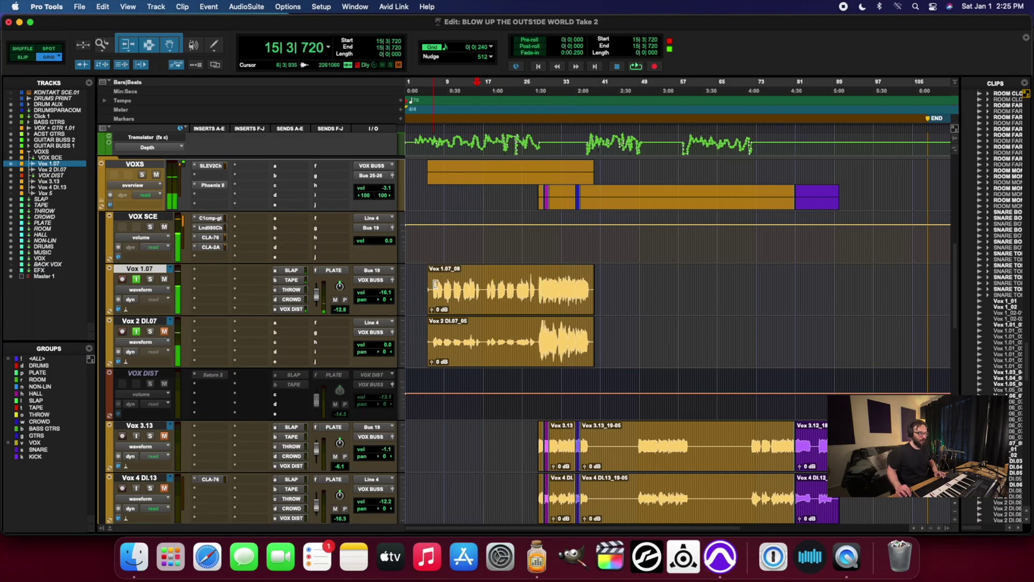
pyautogui.doubleClick(435, 284)
pyautogui.click(507, 289)
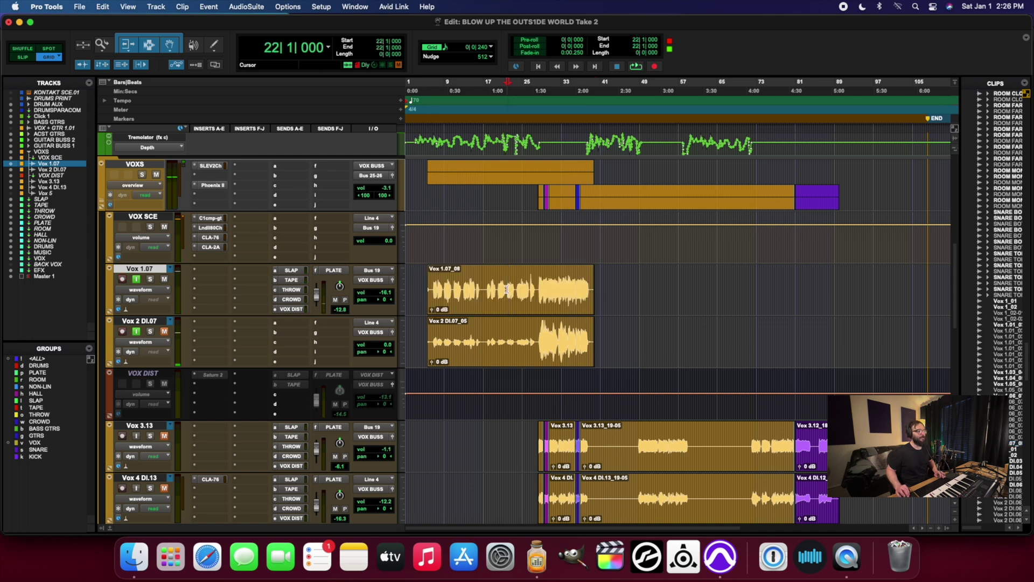
pyautogui.click(540, 332)
pyautogui.click(513, 338)
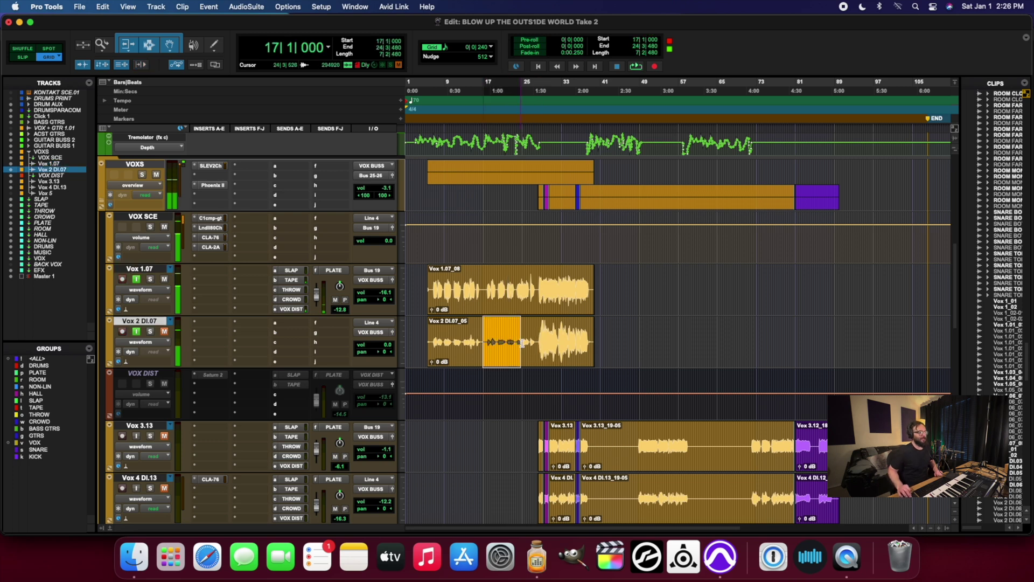
pyautogui.click(523, 342)
pyautogui.press('Tab')
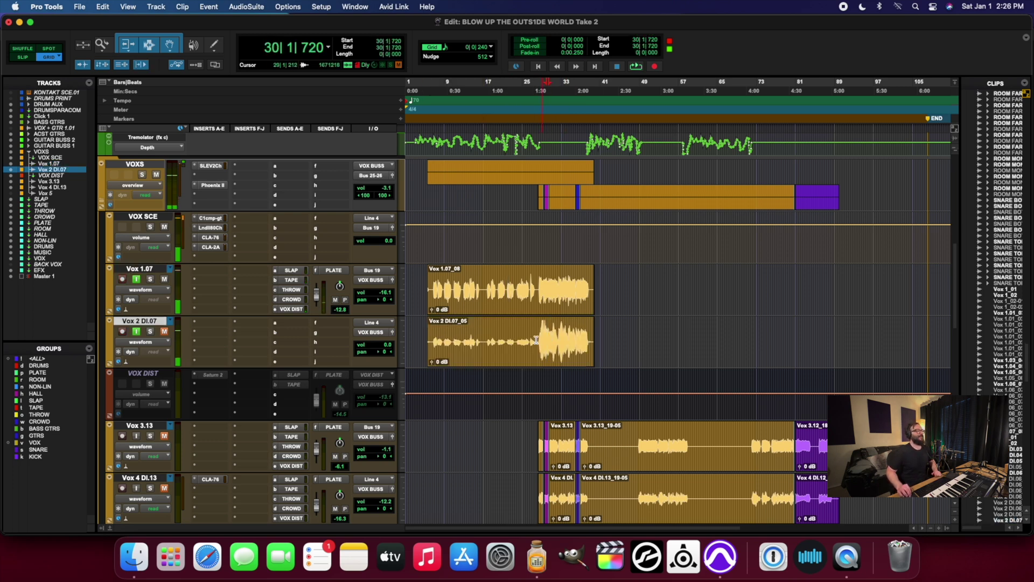
pyautogui.moveTo(443, 343); pyautogui.dragTo(588, 343)
pyautogui.click(625, 353)
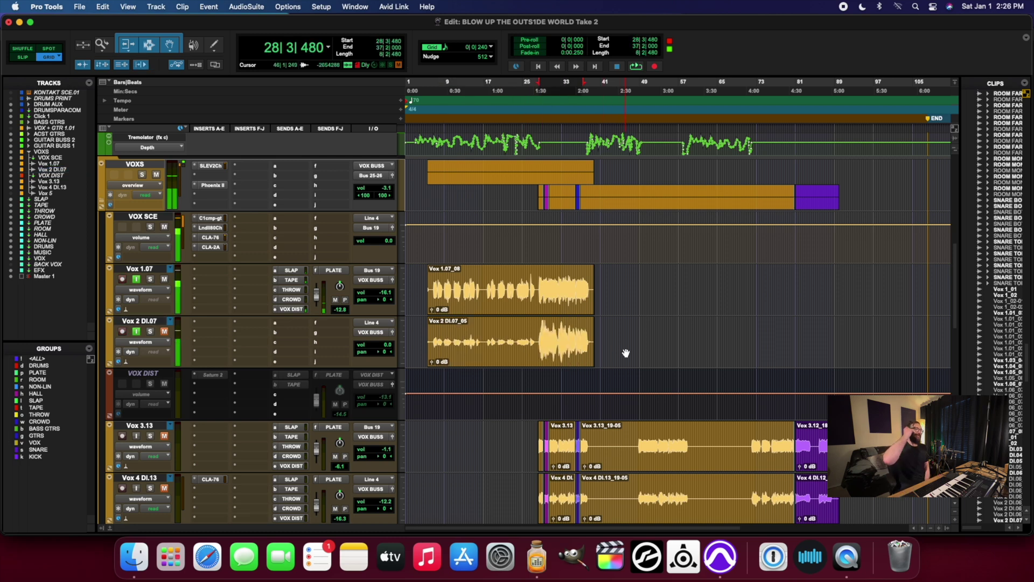
# - Turn off input monitoring on Vox 1.07 and Vox 2 DI.07 and disarm Vox 1.07
pyautogui.click(136, 279)
pyautogui.click(136, 333)
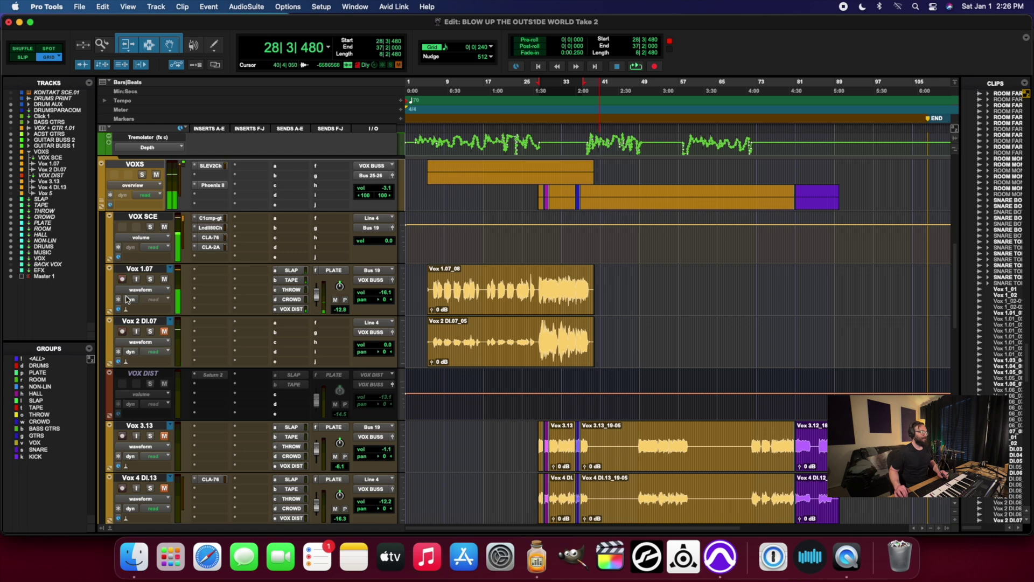
pyautogui.click(123, 280)
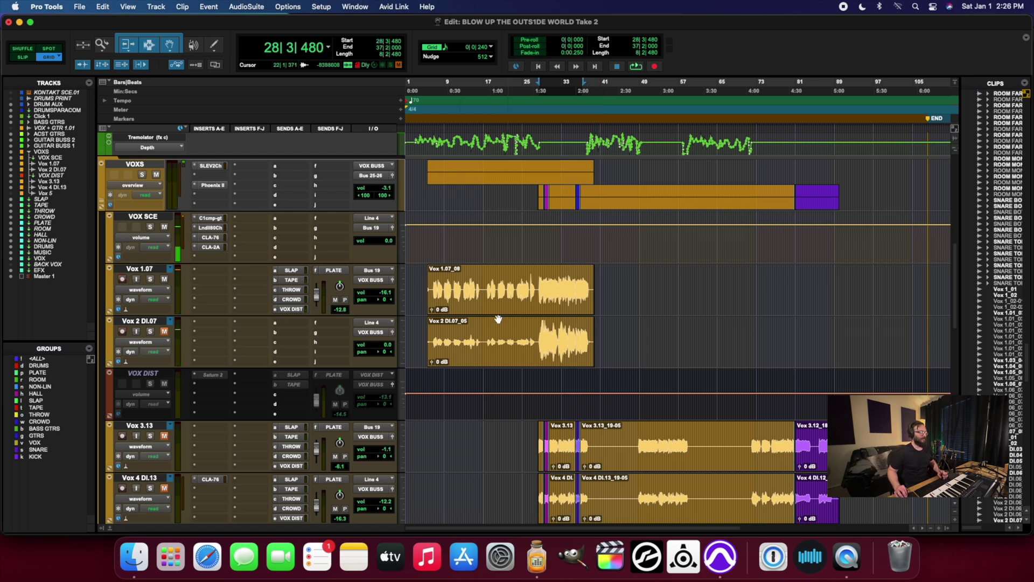
# - Play the new take back from the 5|3|000 start point
pyautogui.click(537, 271)
pyautogui.click(500, 272)
pyautogui.click(511, 276)
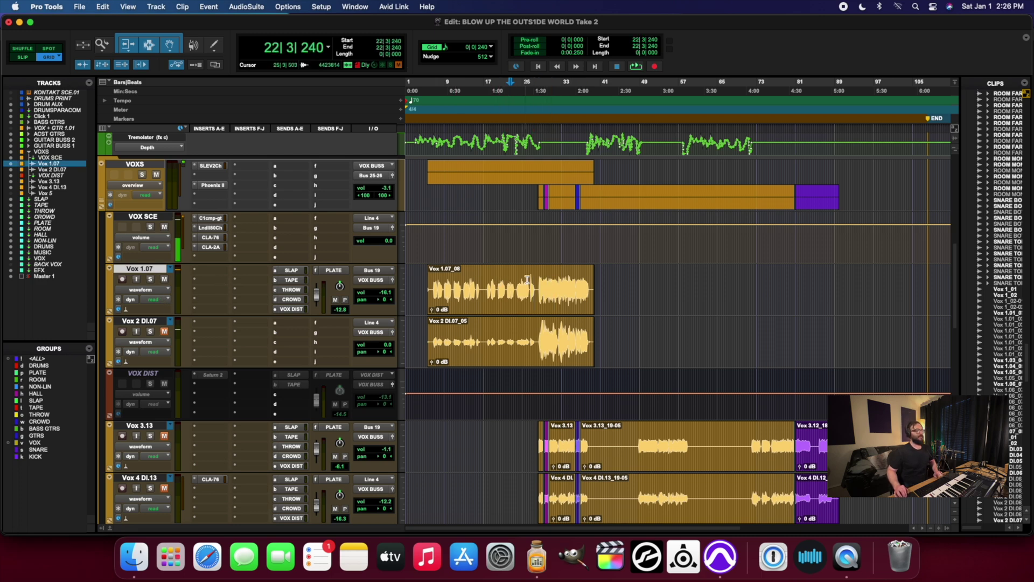
pyautogui.click(527, 276)
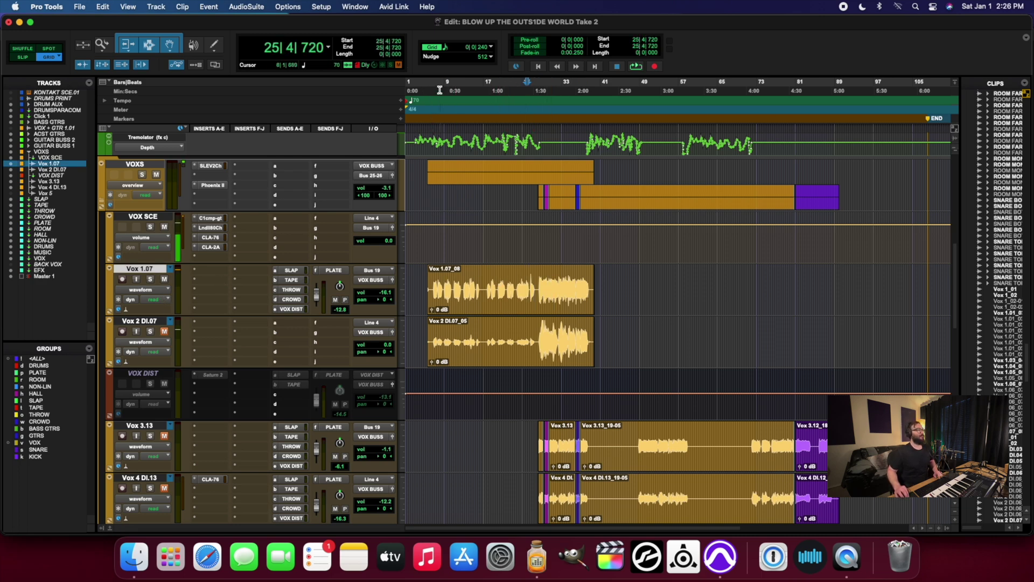
pyautogui.click(435, 82)
pyautogui.click(430, 83)
pyautogui.press('space')
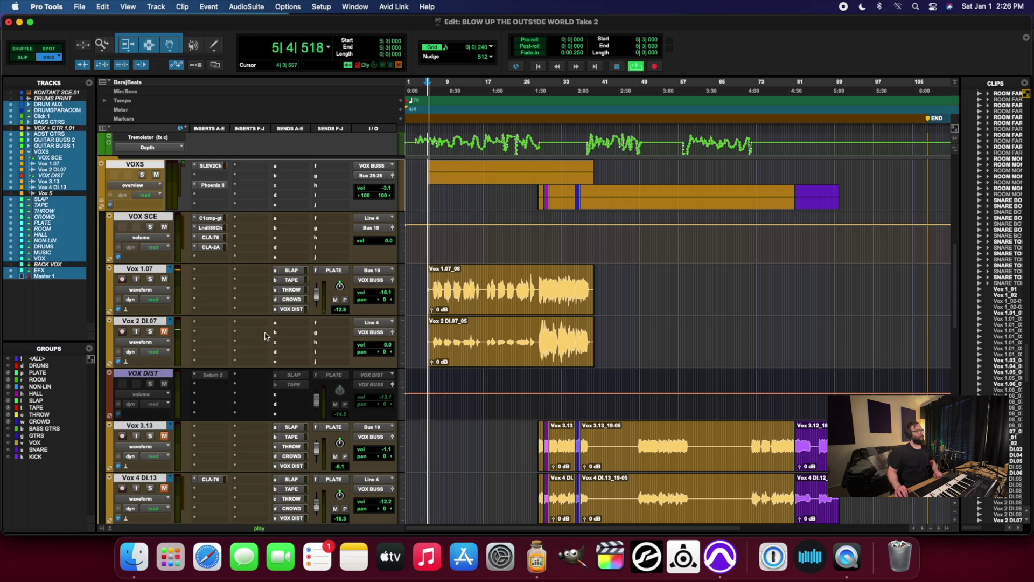
# - Select the Vox 1.07 track, stop playback, and select the VOXS folder track
pyautogui.click(147, 270)
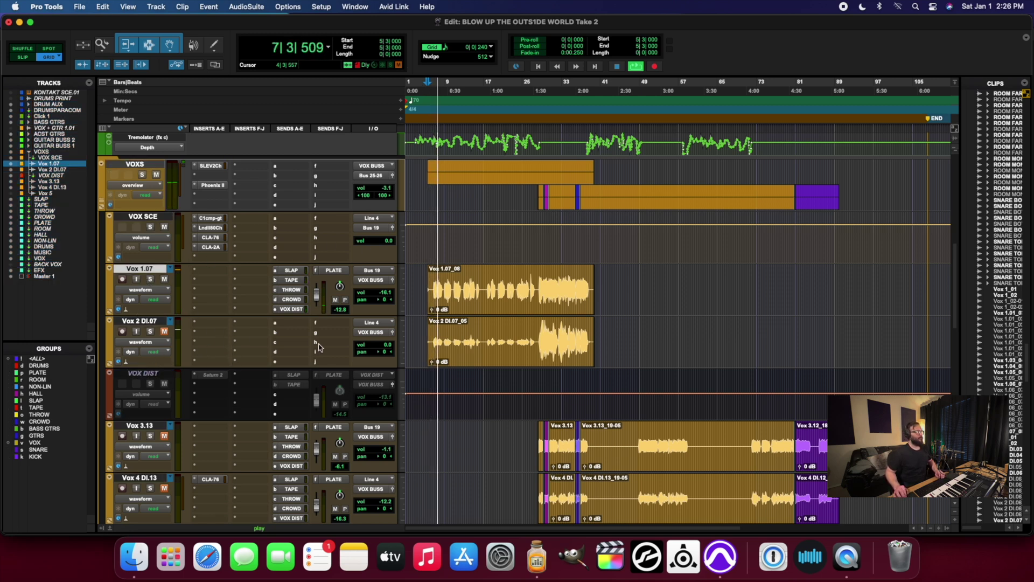
pyautogui.scroll(-3, 205, 345)
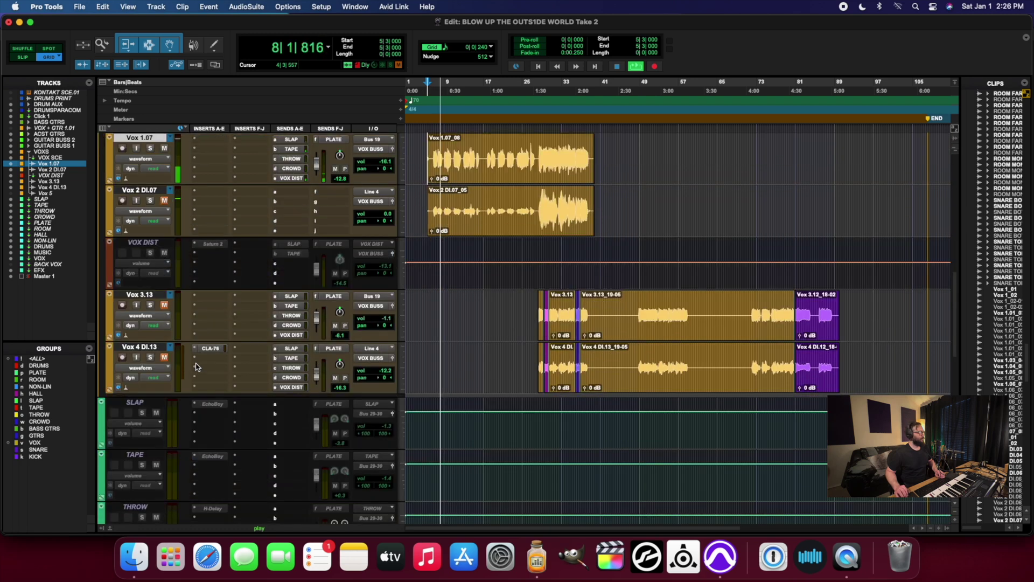
pyautogui.scroll(3, 178, 250)
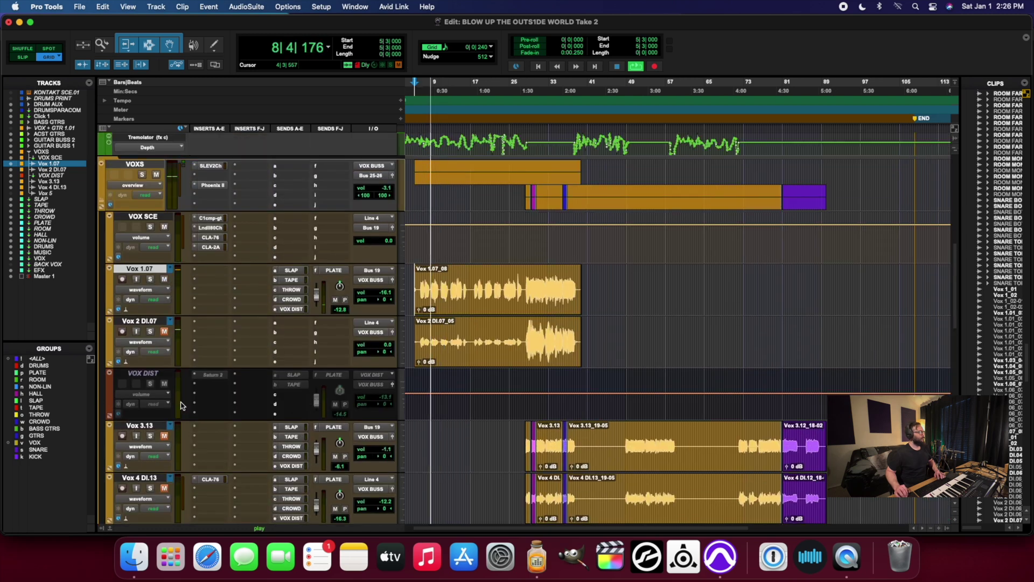
pyautogui.press('space')
pyautogui.click(136, 165)
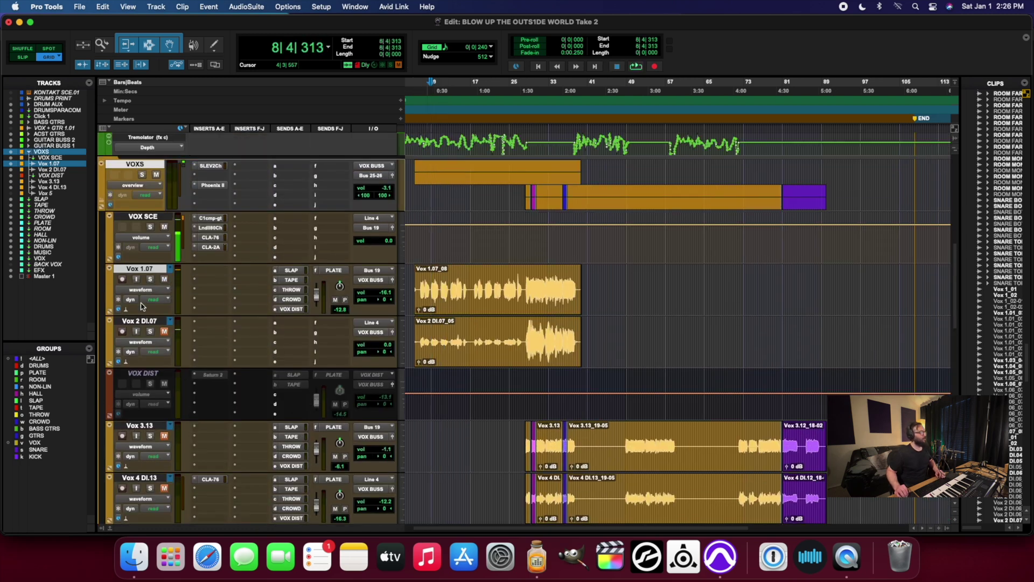
# - Select the VOX track and solo Vox 1.07 so it plays alone
pyautogui.scroll(-15, 141, 306)
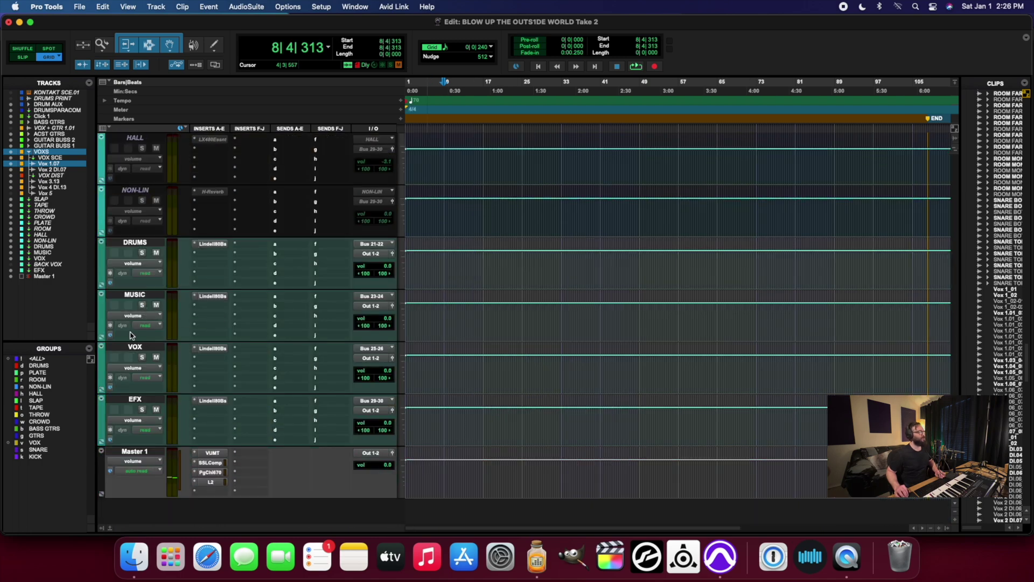
pyautogui.click(135, 347)
pyautogui.scroll(15, 148, 310)
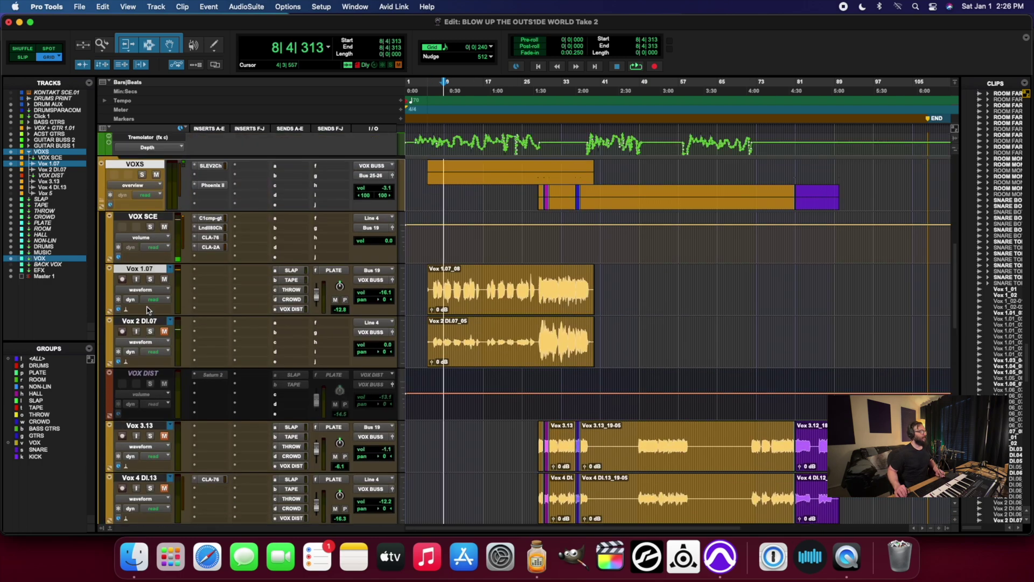
pyautogui.scroll(2, 147, 260)
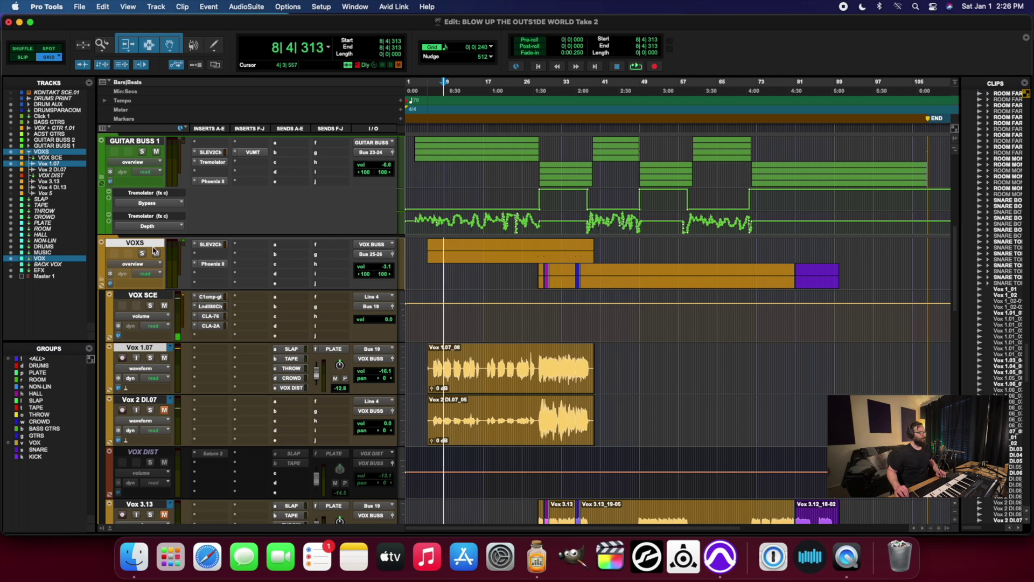
pyautogui.click(143, 254)
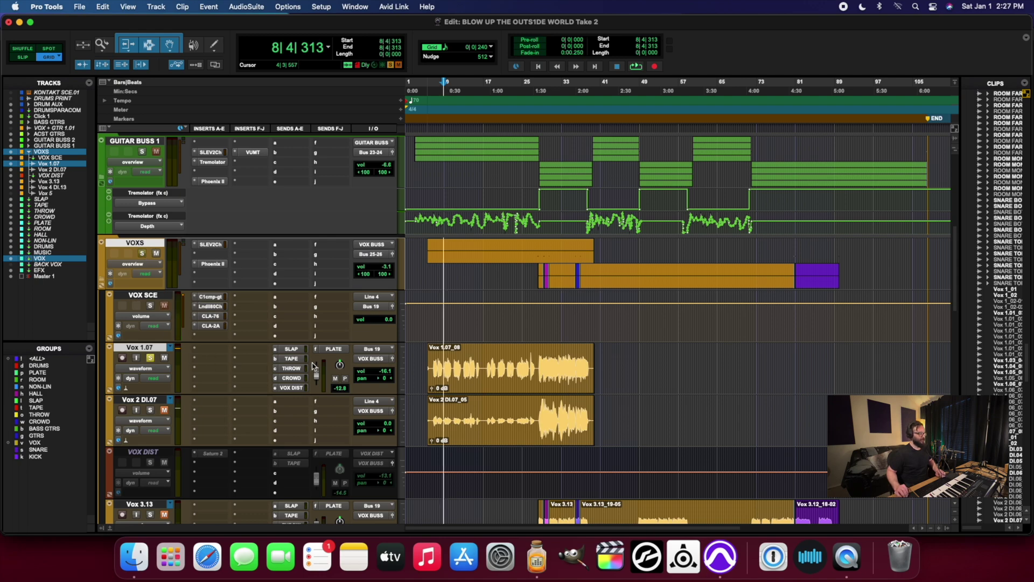
pyautogui.scroll(-5, 313, 367)
pyautogui.scroll(-6, 313, 366)
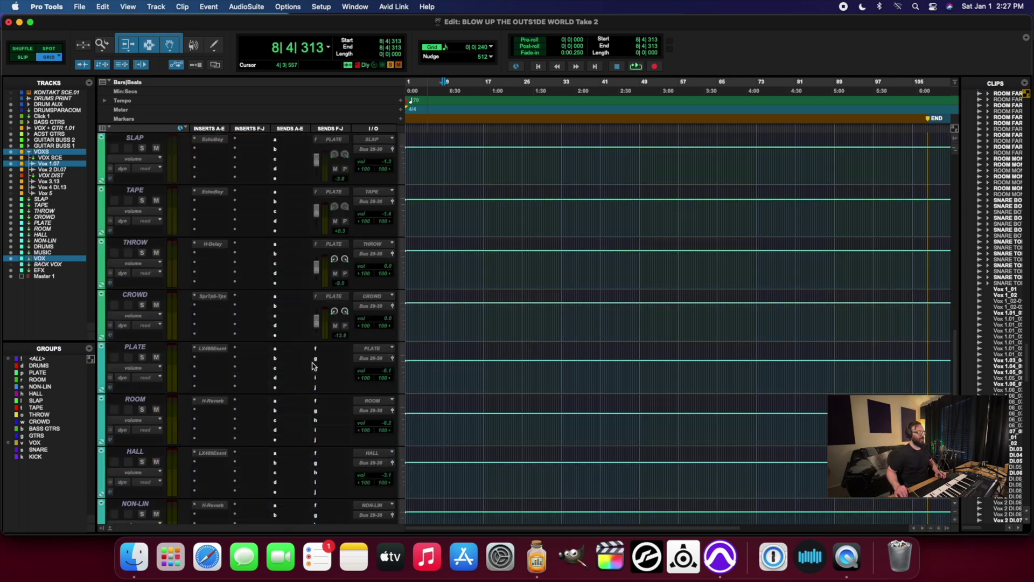
pyautogui.scroll(10, 313, 366)
# - Select the Vox 1.07_08 clip and briefly play the soloed take
pyautogui.click(459, 290)
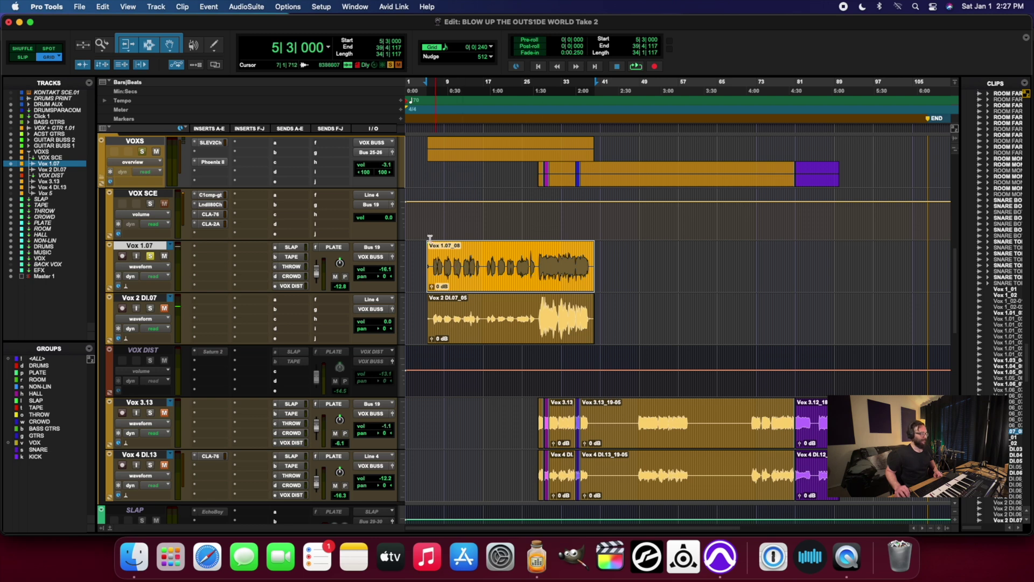
pyautogui.press('space')
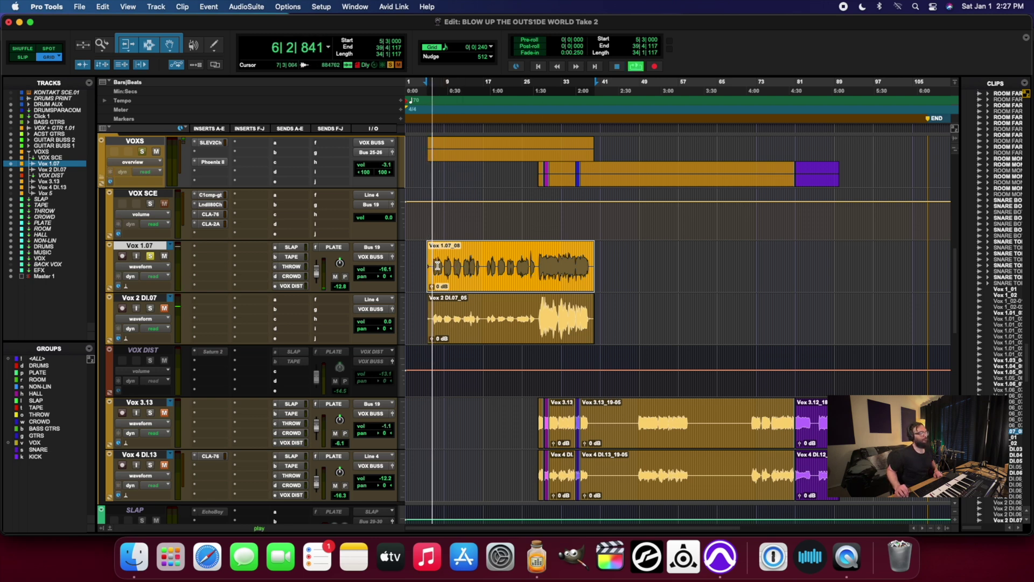
pyautogui.press('space')
pyautogui.scroll(10, 445, 271)
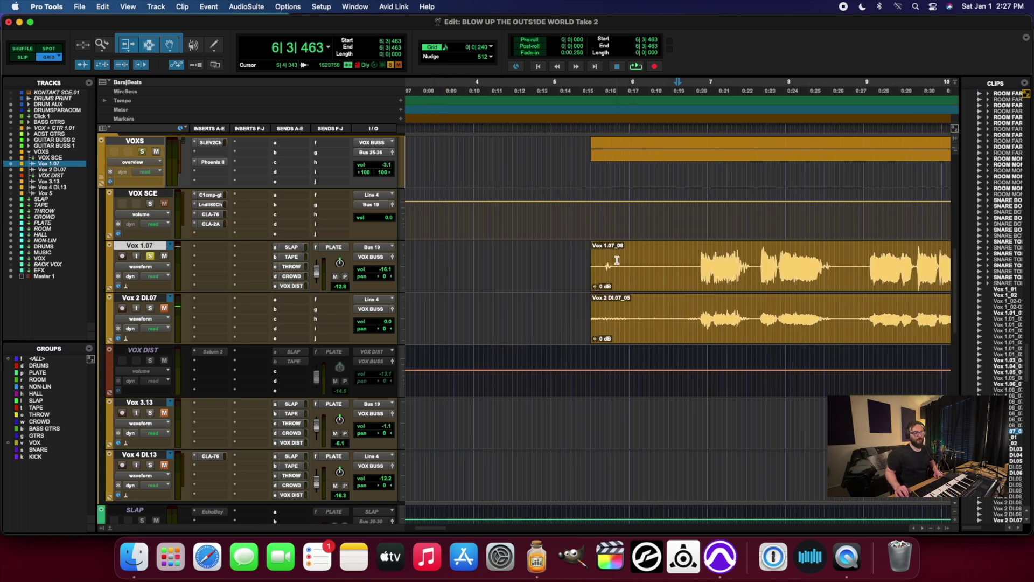
# - Play the soloed take from 6|1|480, just before the vocal comes in
pyautogui.moveTo(617, 260); pyautogui.dragTo(692, 261)
pyautogui.click(640, 259)
pyautogui.press('space')
pyautogui.scroll(-6, 640, 259)
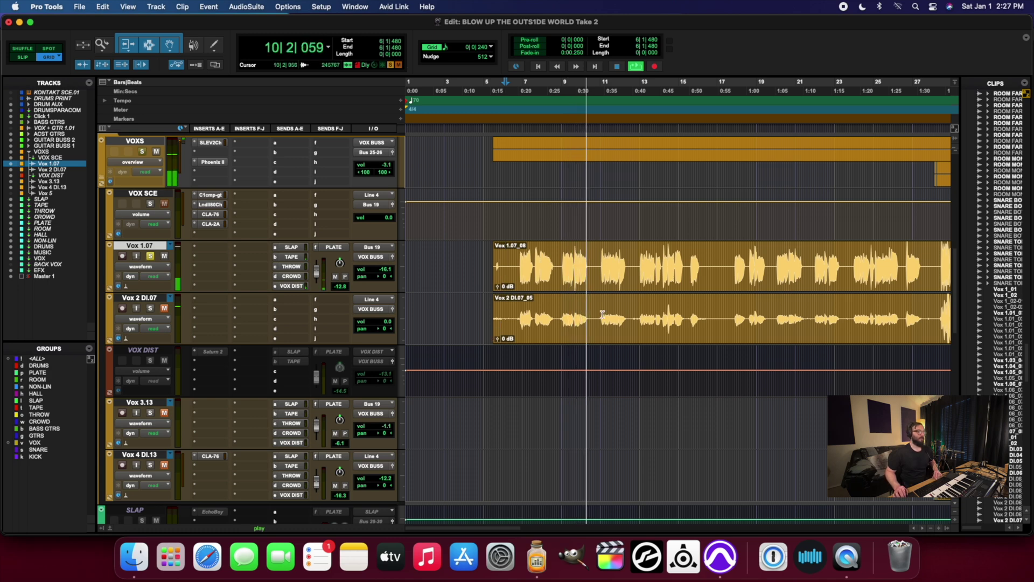
pyautogui.hscroll(10, 603, 307)
pyautogui.scroll(-2, 596, 299)
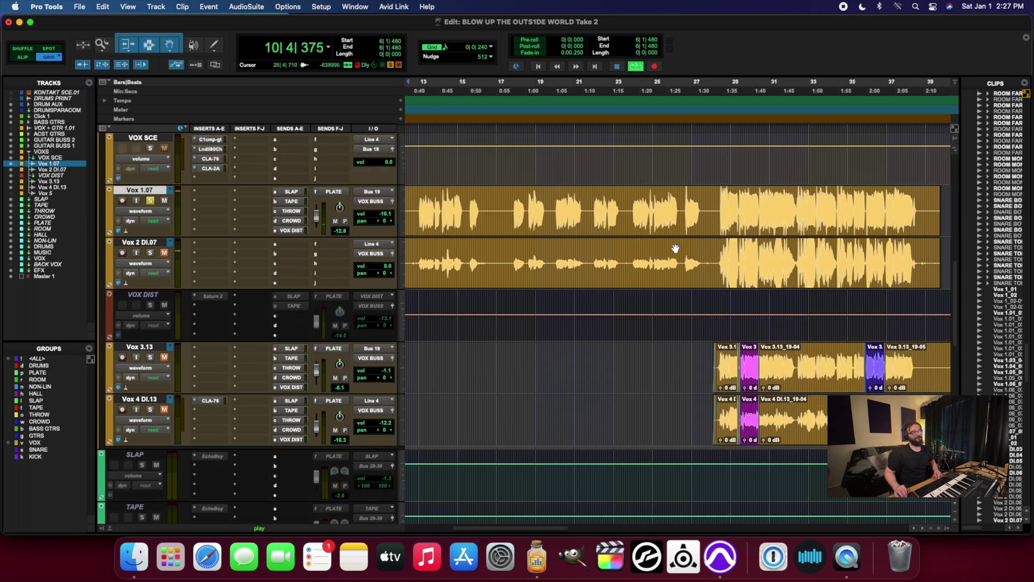
pyautogui.hscroll(2, 582, 226)
pyautogui.scroll(2, 582, 226)
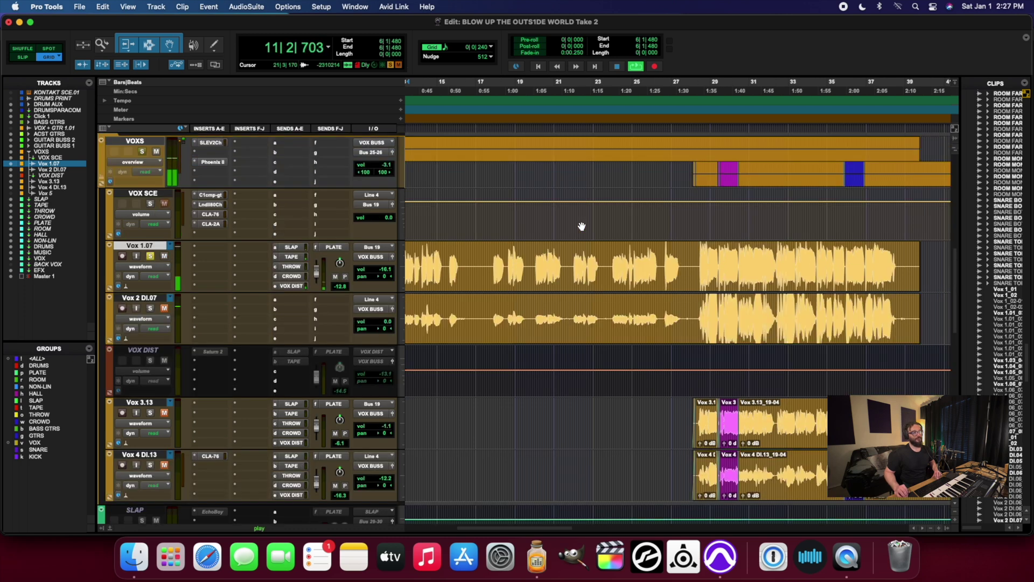
pyautogui.hscroll(-10, 483, 258)
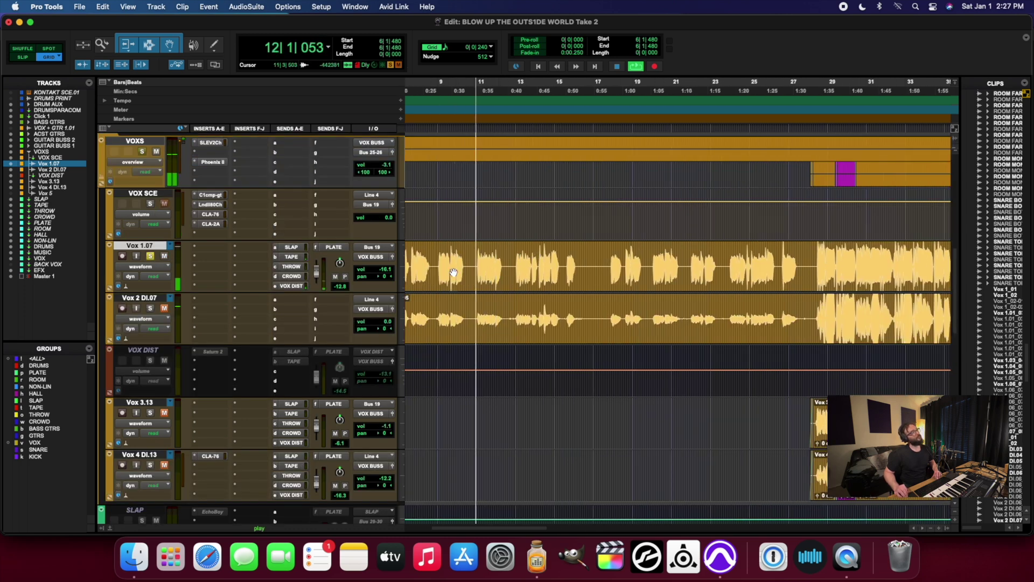
pyautogui.hscroll(-3, 454, 272)
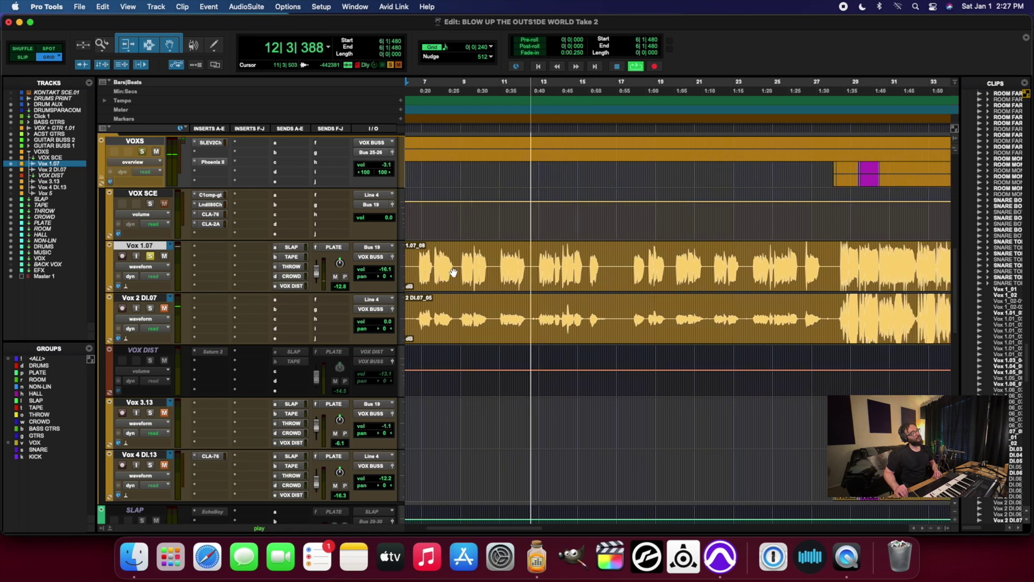
pyautogui.hscroll(5, 454, 272)
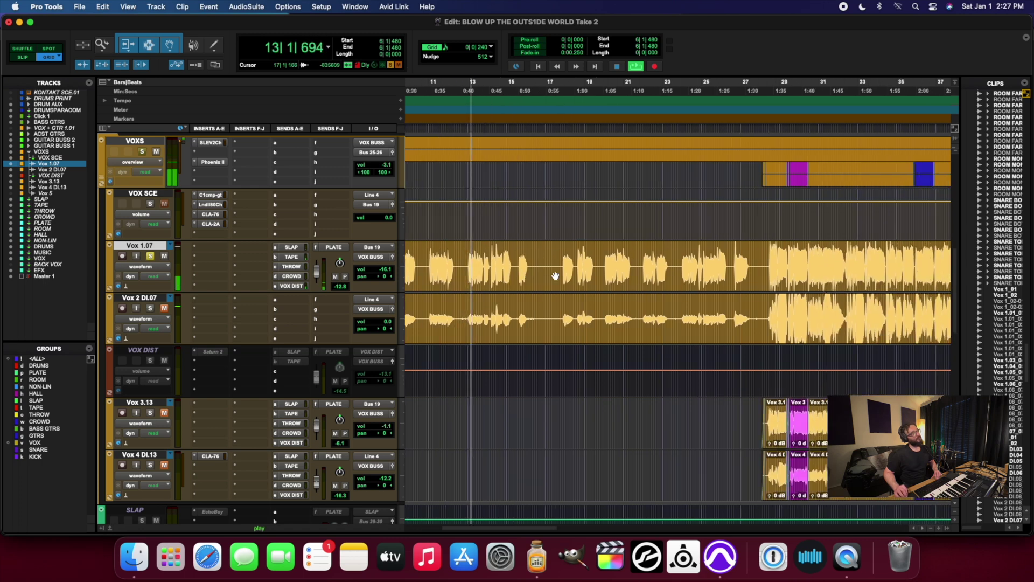
# - Replay the Vox 1.07 take from 28|1|240, where it gets louder, stopping at 29|4|156
pyautogui.click(763, 252)
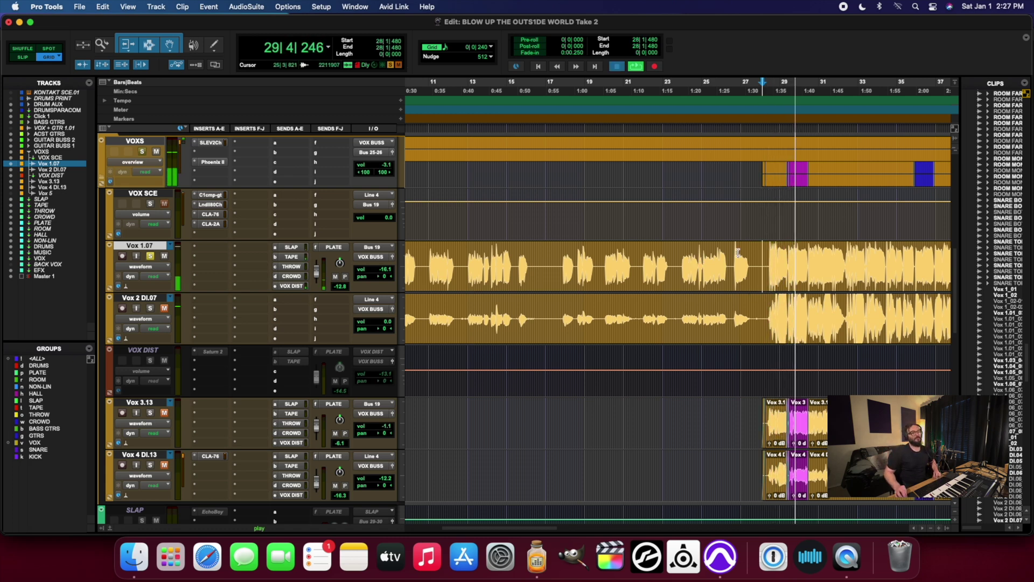
pyautogui.press('space')
pyautogui.click(761, 254)
pyautogui.press('space')
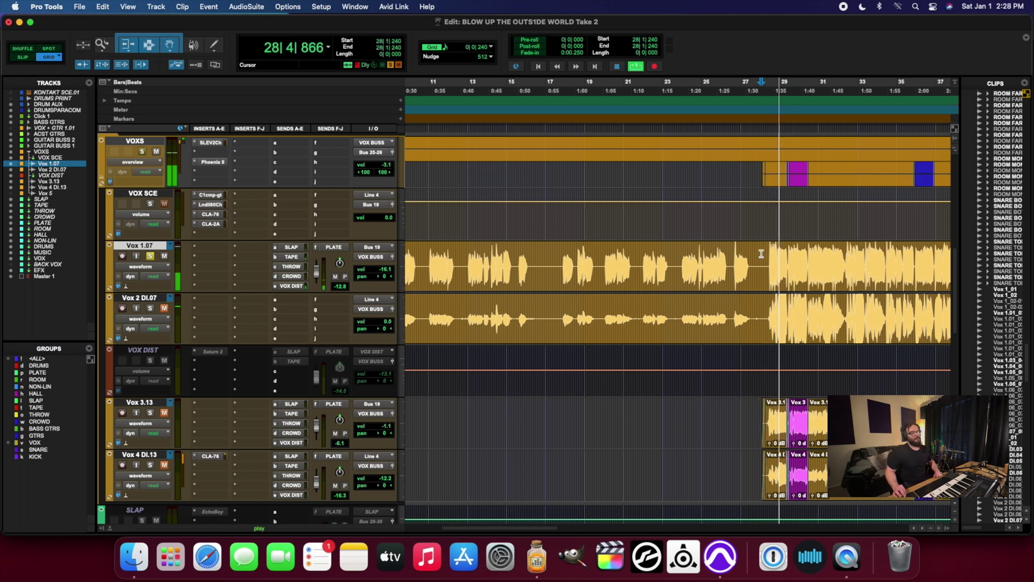
pyautogui.press('space')
pyautogui.press('space')
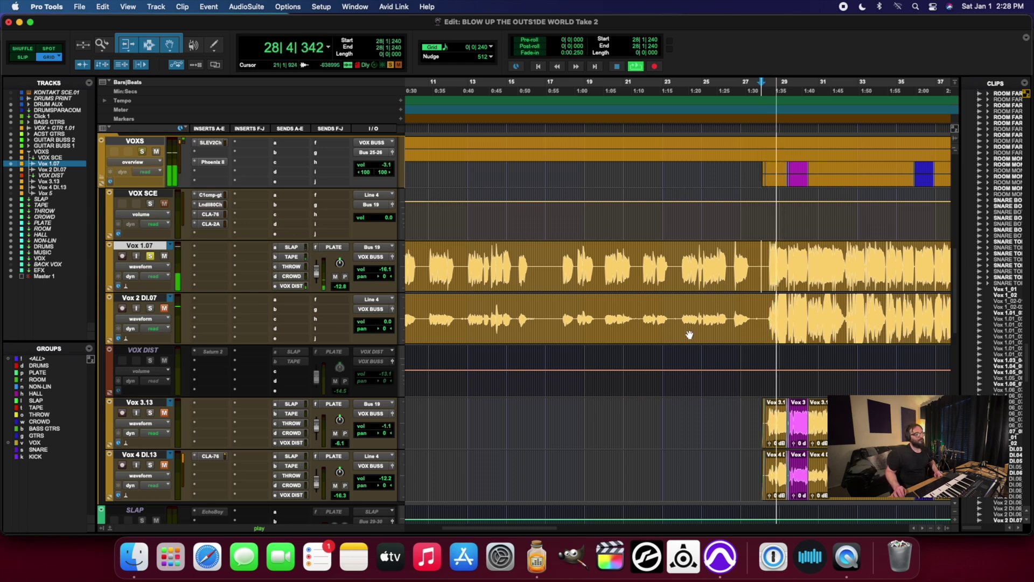
pyautogui.hscroll(5, 770, 278)
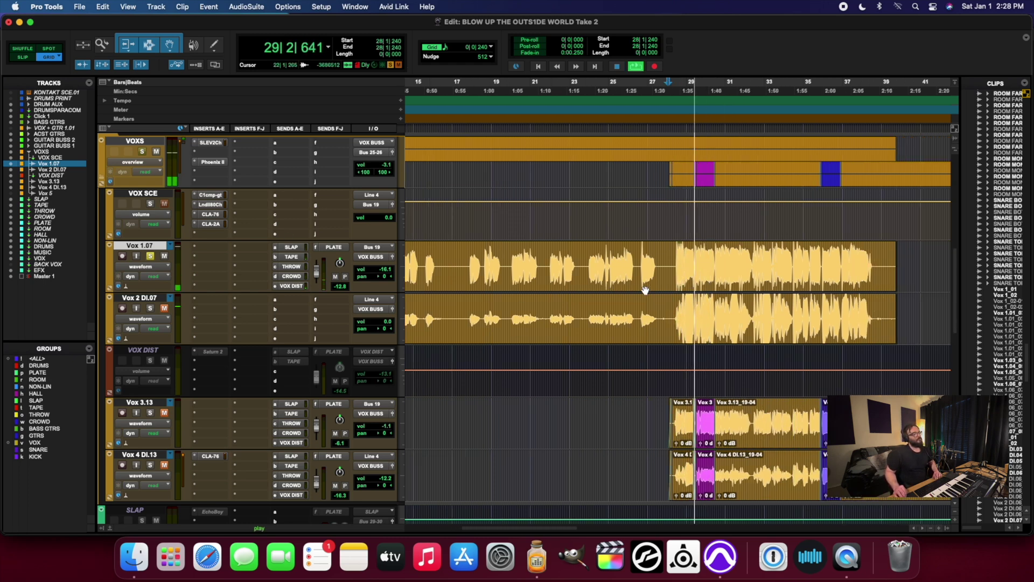
pyautogui.press('space')
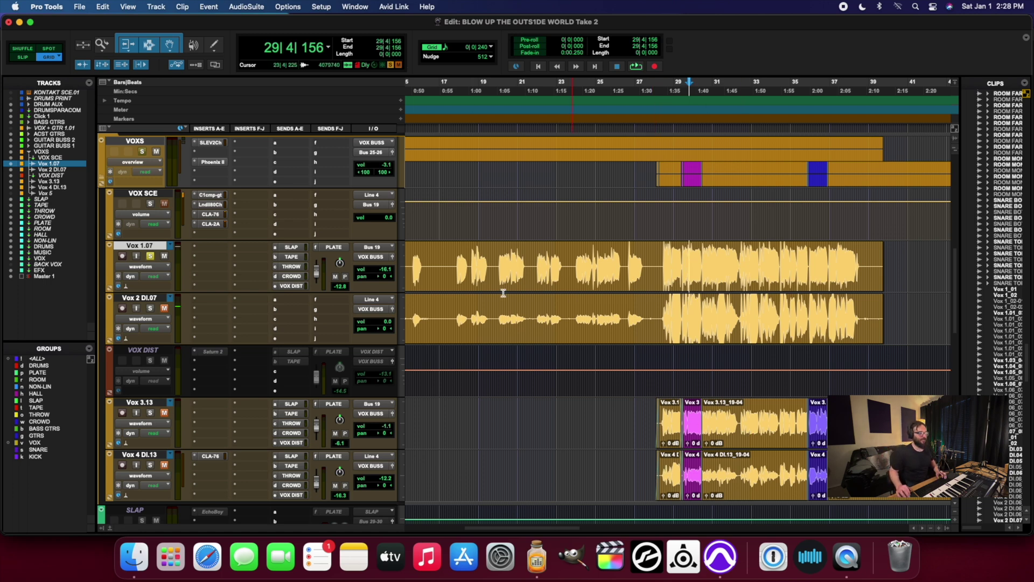
# - Solo the VOXS folder instead of Vox 1.07 and add Vox 2 DI.07 to the track selection
pyautogui.hscroll(3, 801, 443)
pyautogui.hscroll(-4, 561, 341)
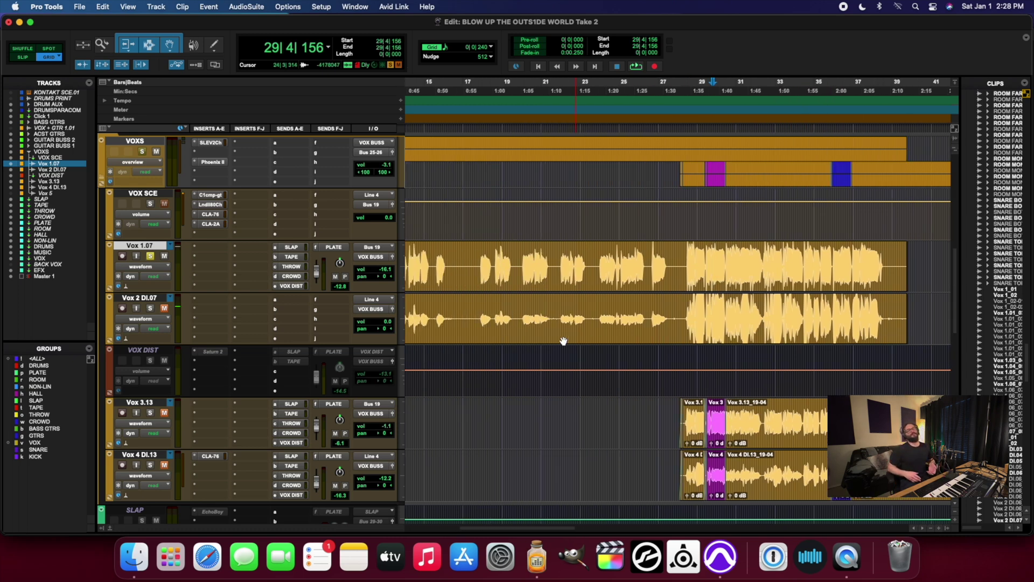
pyautogui.click(151, 258)
pyautogui.keyDown('shift'); pyautogui.click(157, 297); pyautogui.keyUp('shift')
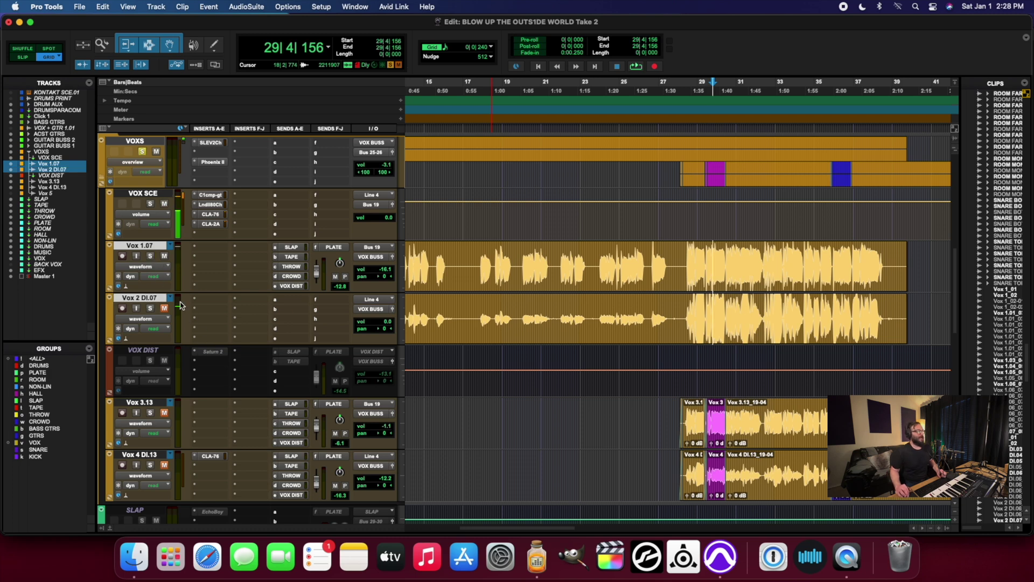
# - Fit the whole session in view and select the Vox 1.07_08 and Vox 2 DI.07_05 clips
pyautogui.press('super+alt+[')
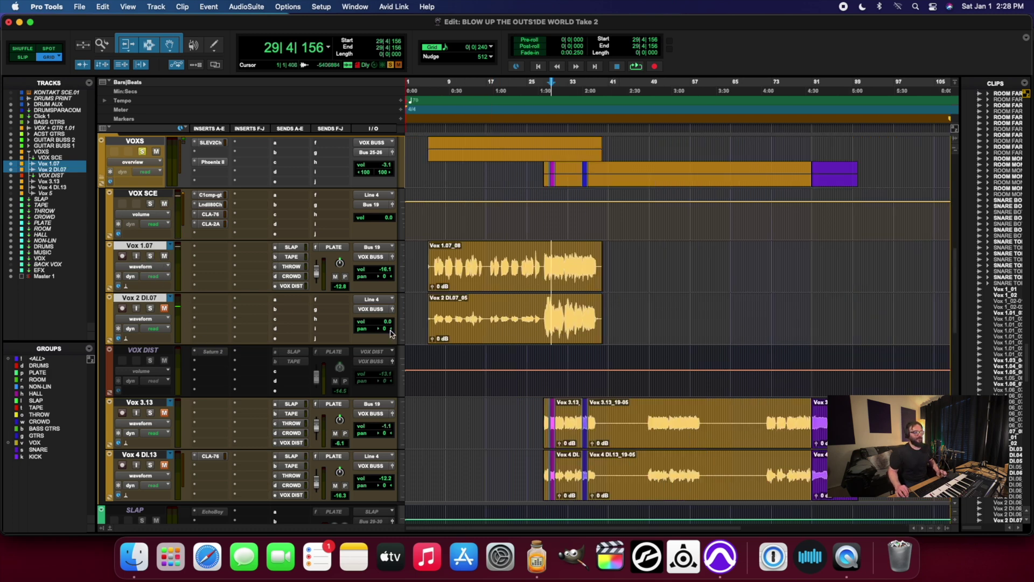
pyautogui.click(505, 278)
pyautogui.keyDown('shift'); pyautogui.click(503, 315); pyautogui.keyUp('shift')
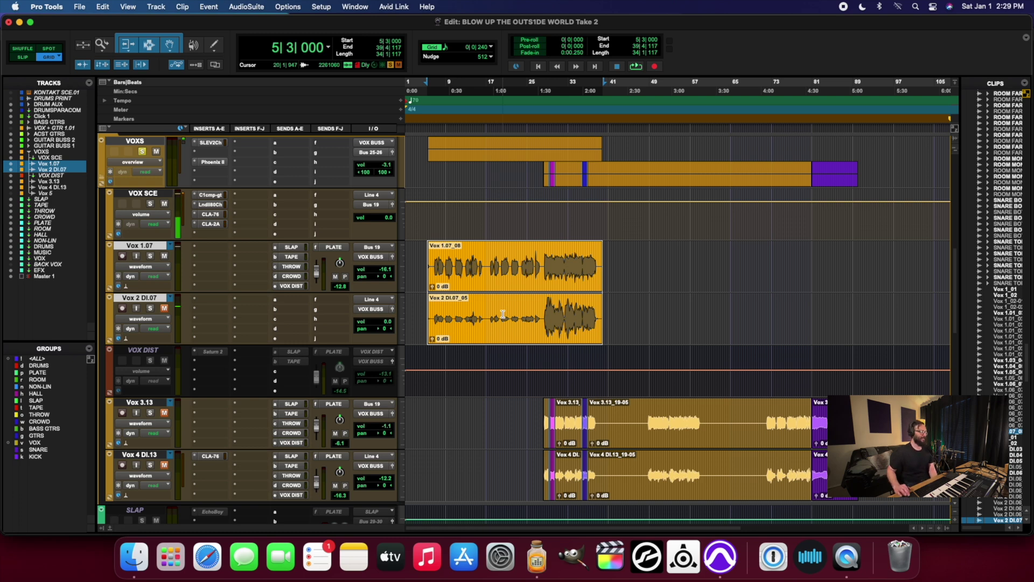
# - Scroll the Edit window down and back up to look over the tracks
pyautogui.scroll(-5, 503, 314)
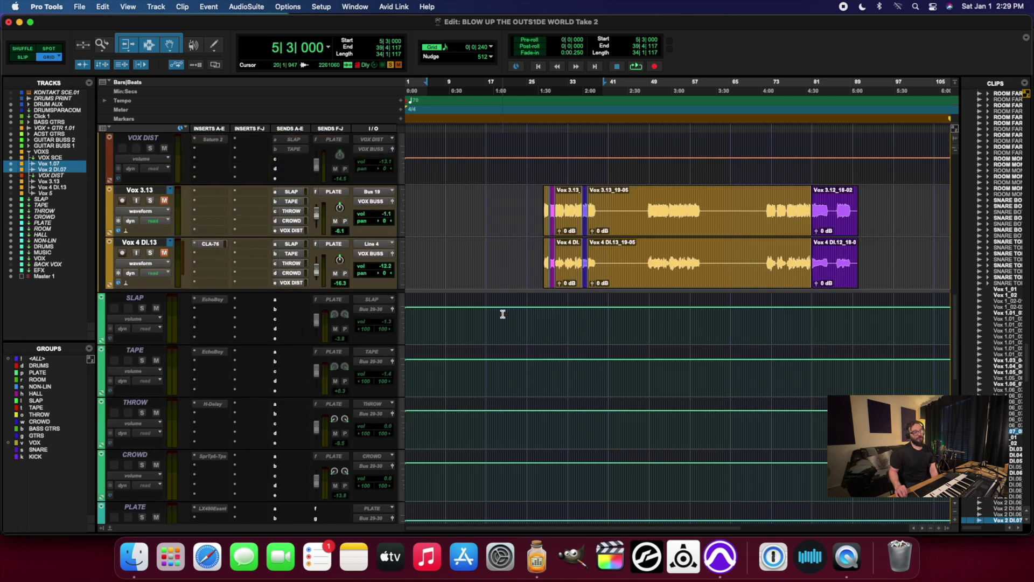
pyautogui.scroll(5, 503, 314)
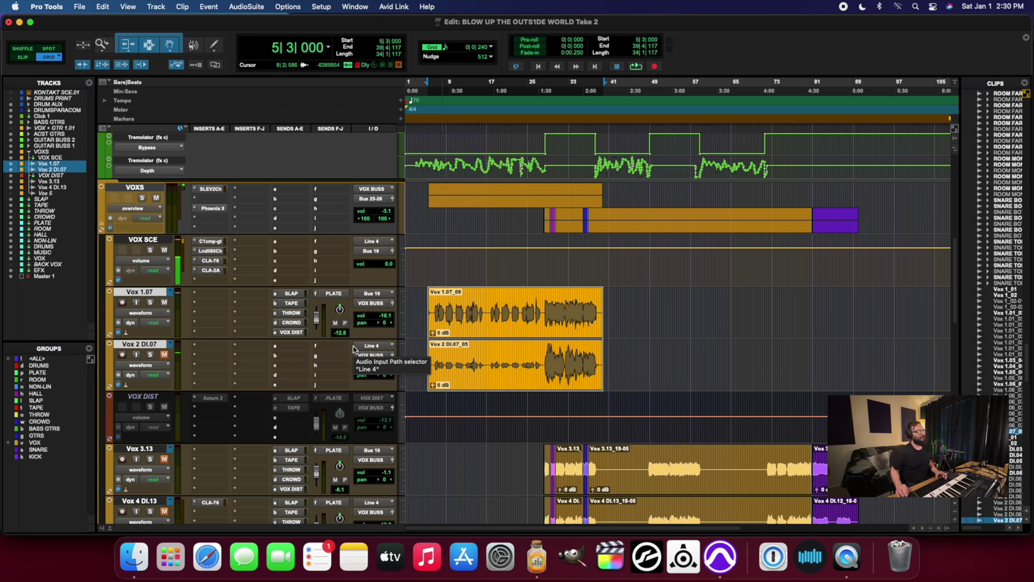
pyautogui.click(141, 397)
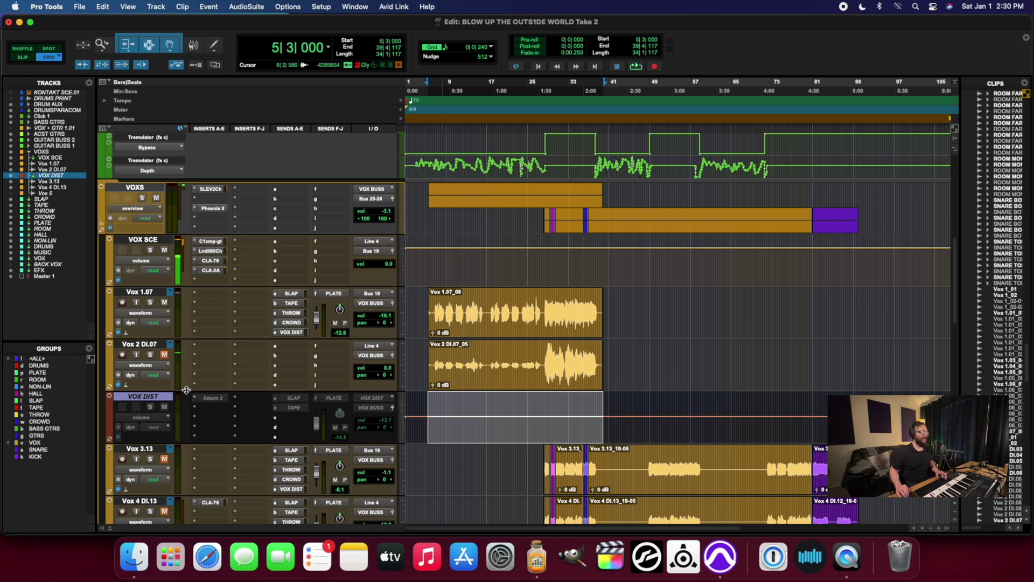
pyautogui.scroll(-1, 185, 390)
pyautogui.scroll(-8, 183, 377)
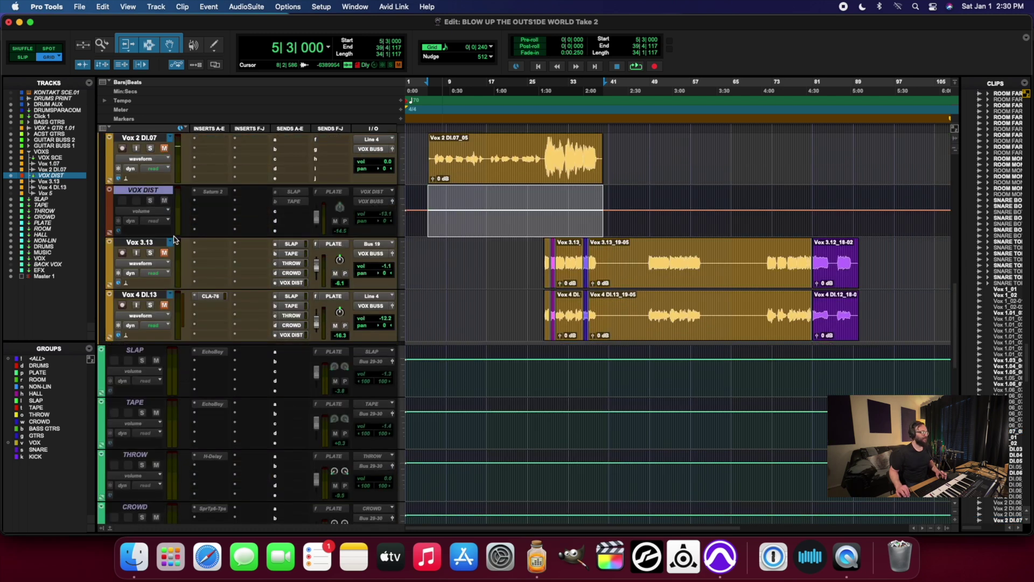
pyautogui.click(150, 350)
pyautogui.click(136, 402)
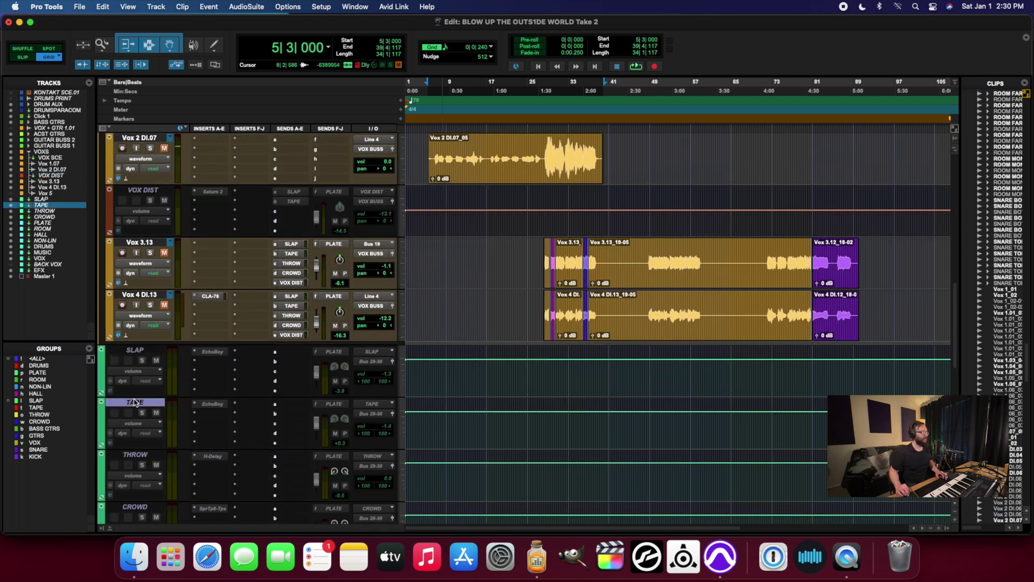
pyautogui.click(129, 455)
pyautogui.scroll(-3, 143, 470)
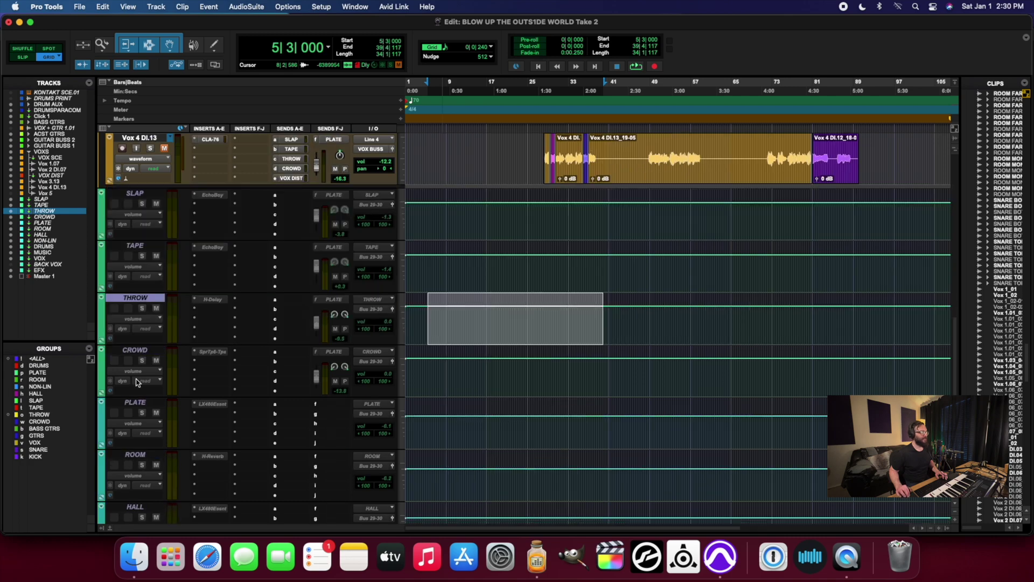
pyautogui.click(139, 353)
pyautogui.scroll(-2, 149, 212)
pyautogui.scroll(-5, 164, 390)
pyautogui.scroll(10, 162, 390)
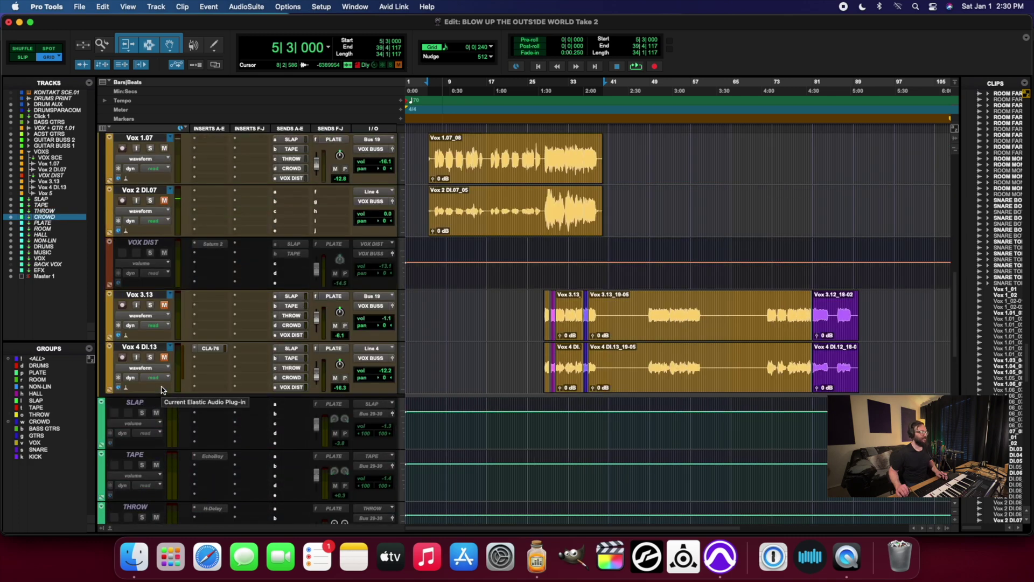
pyautogui.click(147, 243)
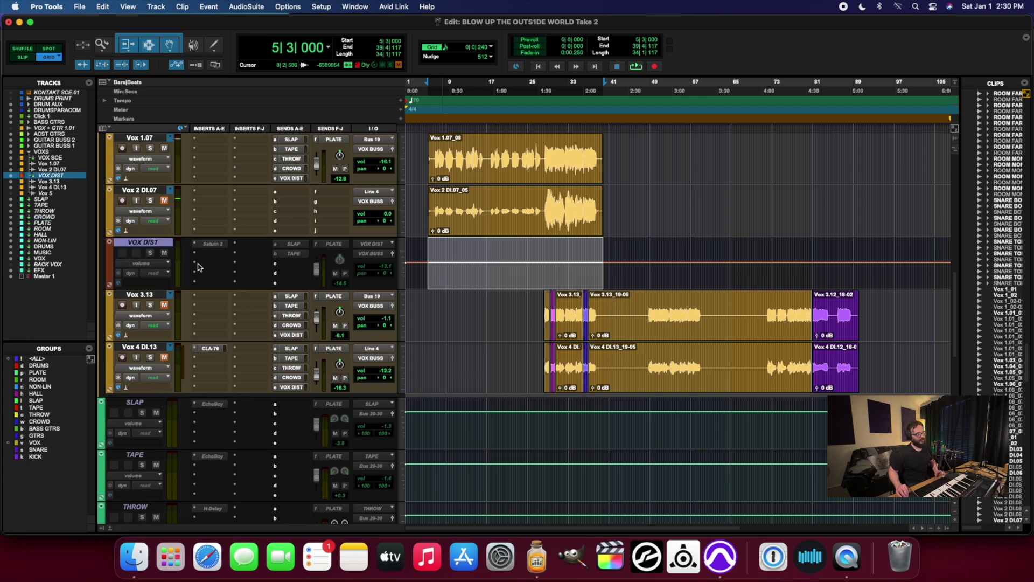
pyautogui.scroll(10, 198, 267)
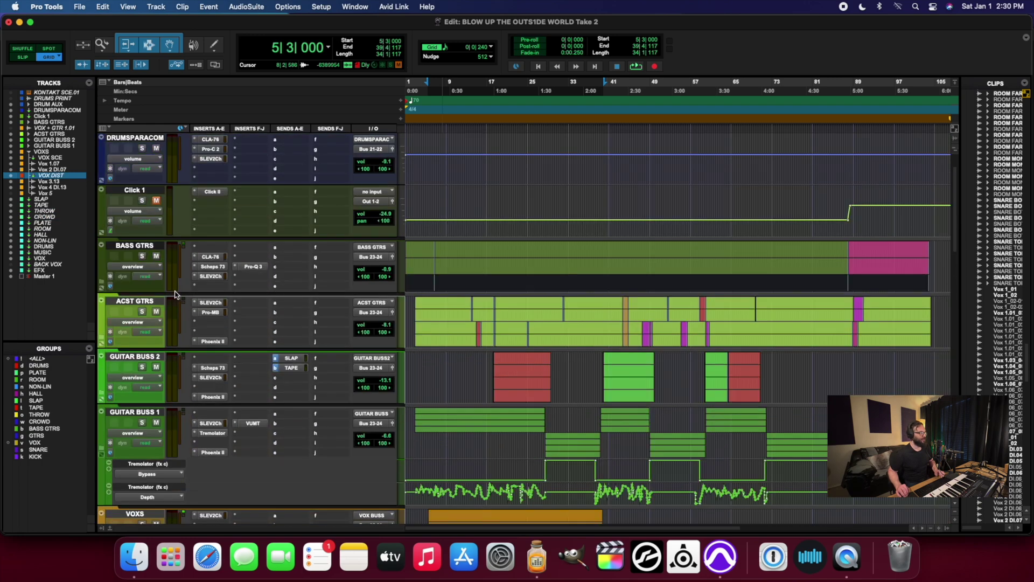
pyautogui.scroll(2, 174, 295)
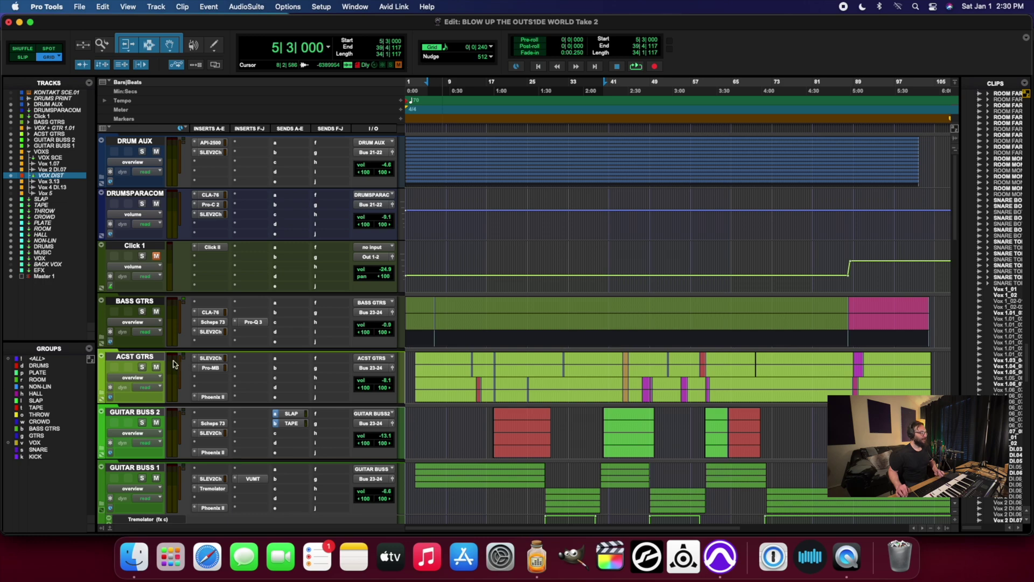
pyautogui.click(101, 300)
pyautogui.click(147, 458)
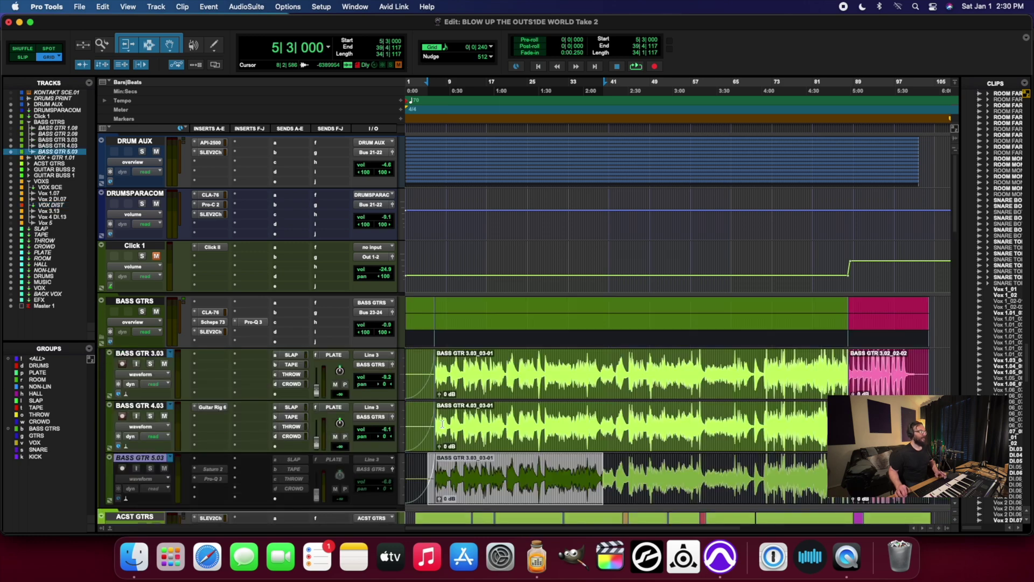
pyautogui.scroll(-4, 534, 449)
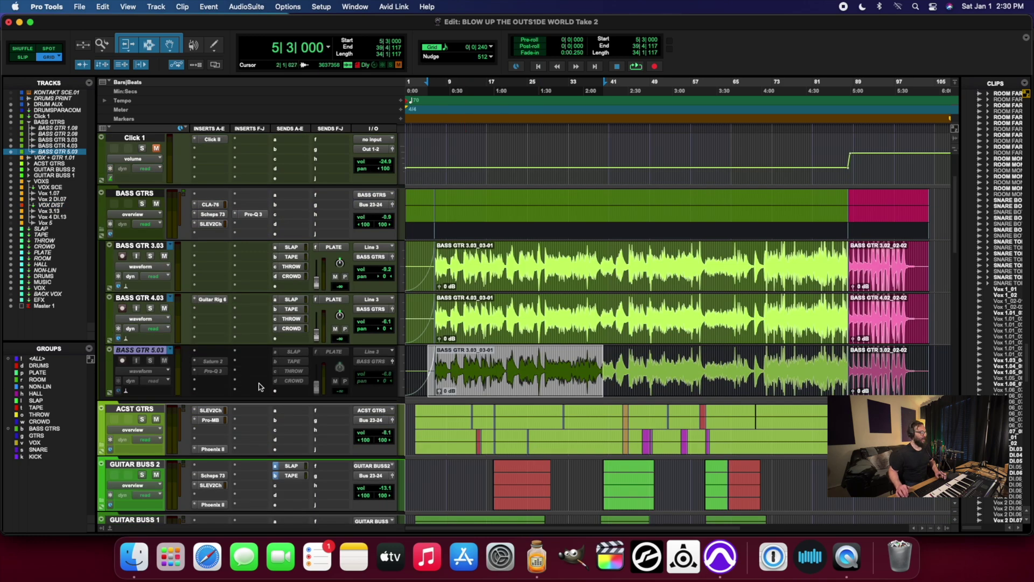
pyautogui.scroll(4, 143, 344)
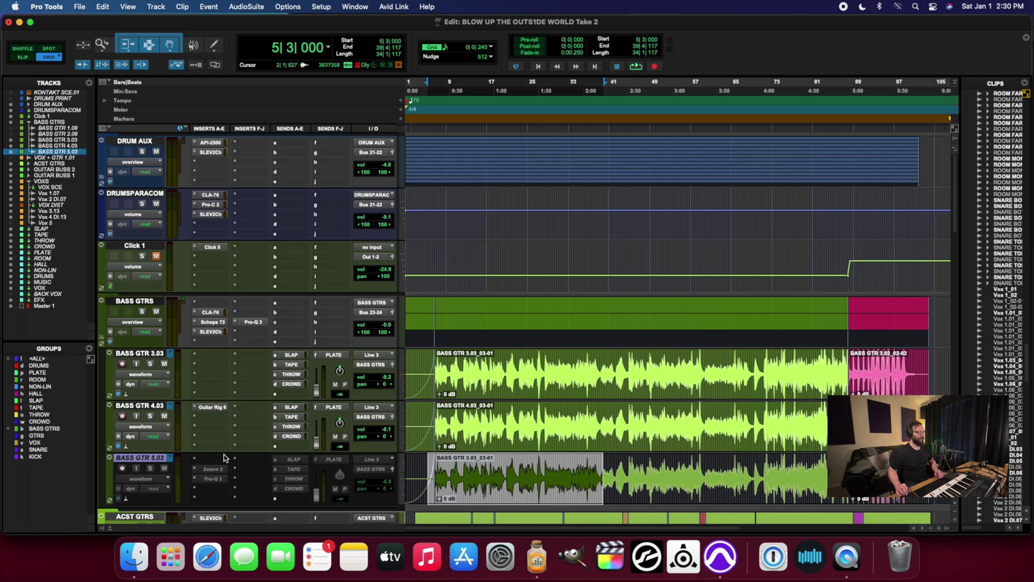
pyautogui.click(101, 301)
pyautogui.scroll(-15, 139, 397)
pyautogui.click(139, 397)
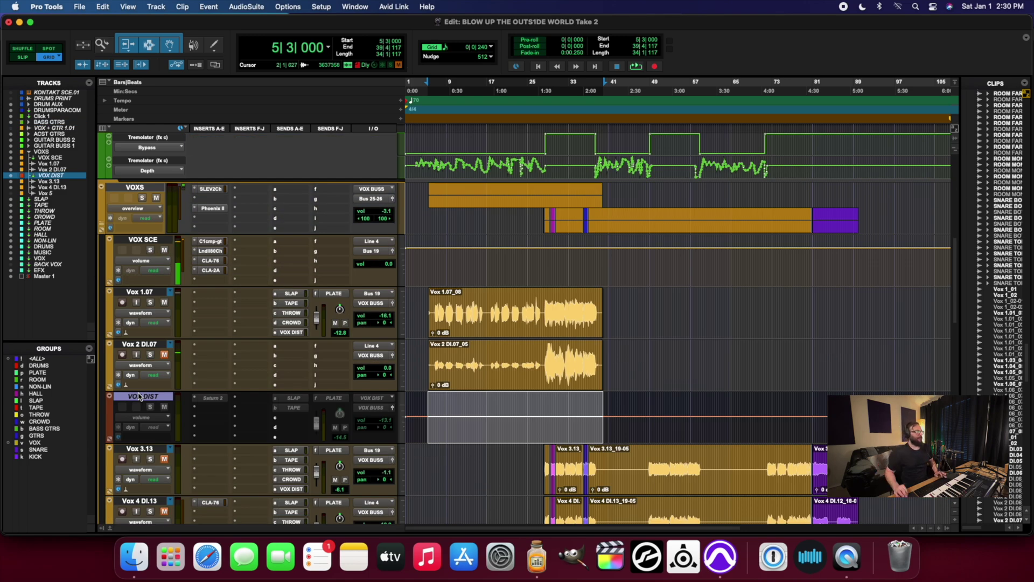
pyautogui.scroll(-8, 221, 443)
pyautogui.scroll(-8, 221, 442)
pyautogui.scroll(15, 221, 442)
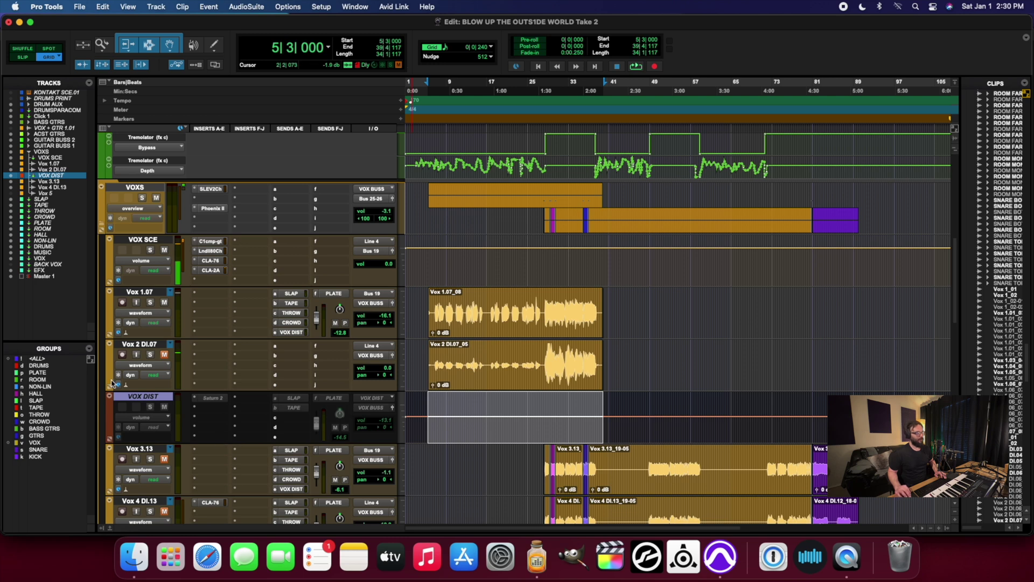
pyautogui.click(149, 345)
pyautogui.click(146, 292)
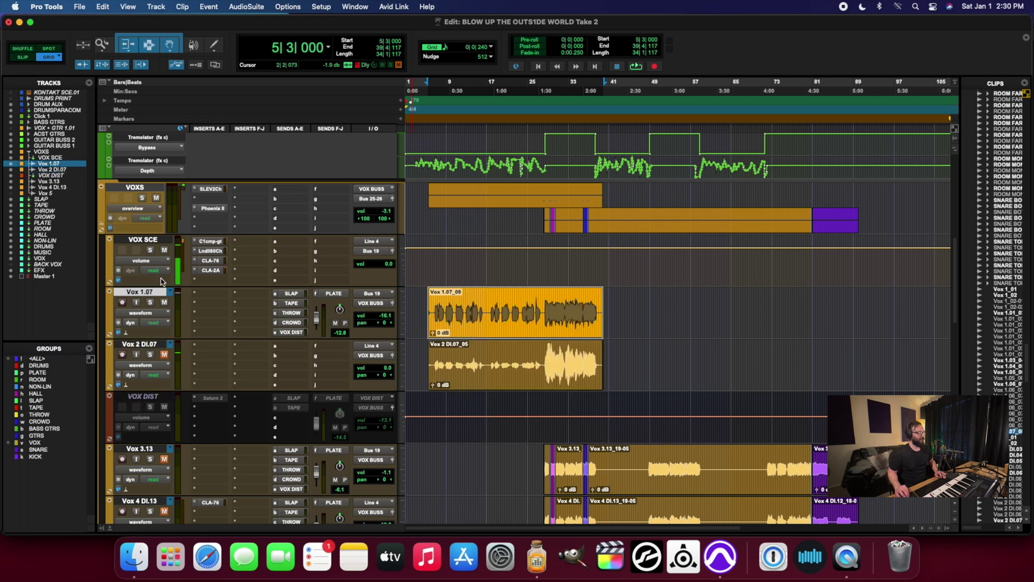
pyautogui.click(144, 238)
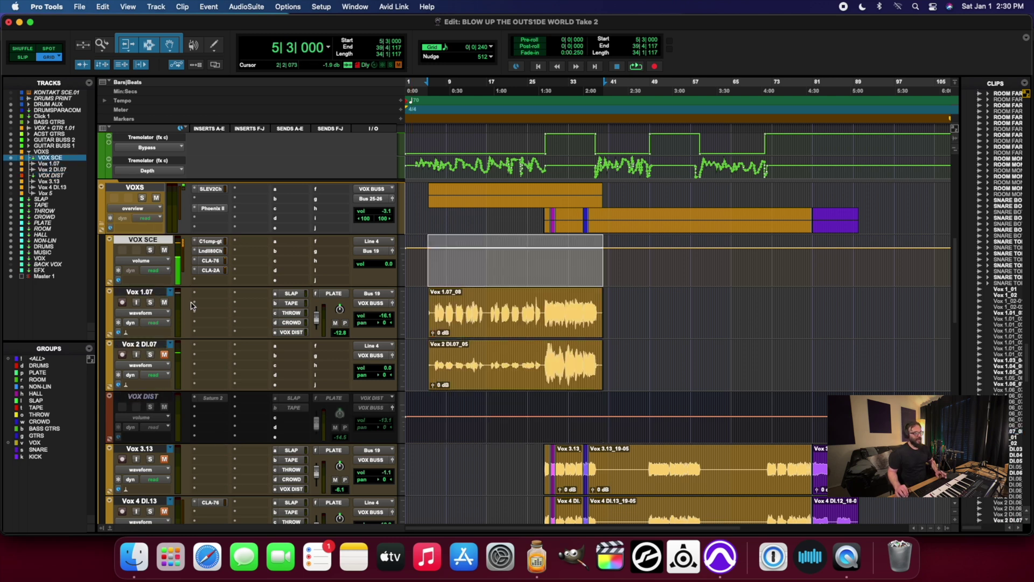
pyautogui.click(155, 292)
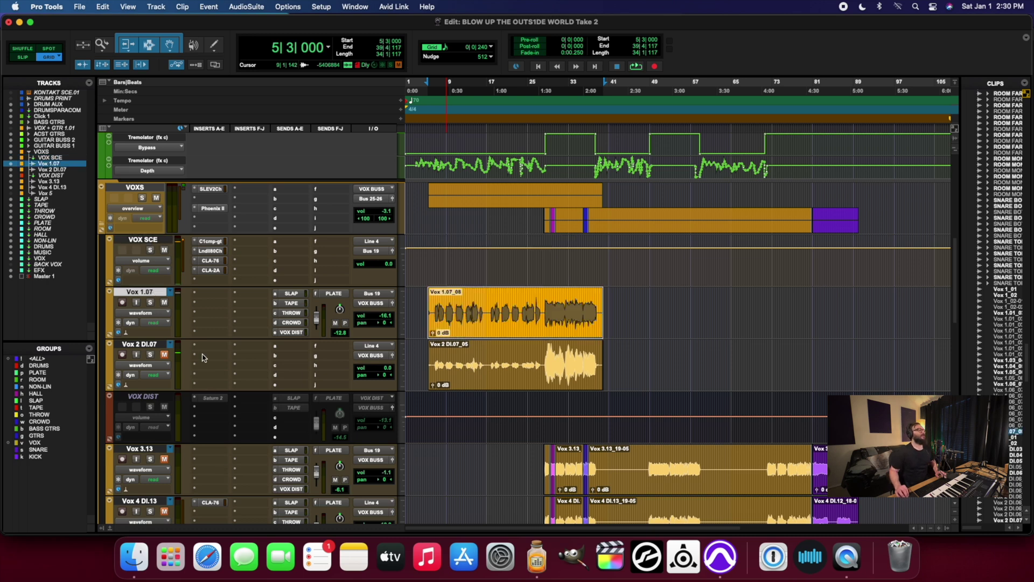
pyautogui.click(157, 347)
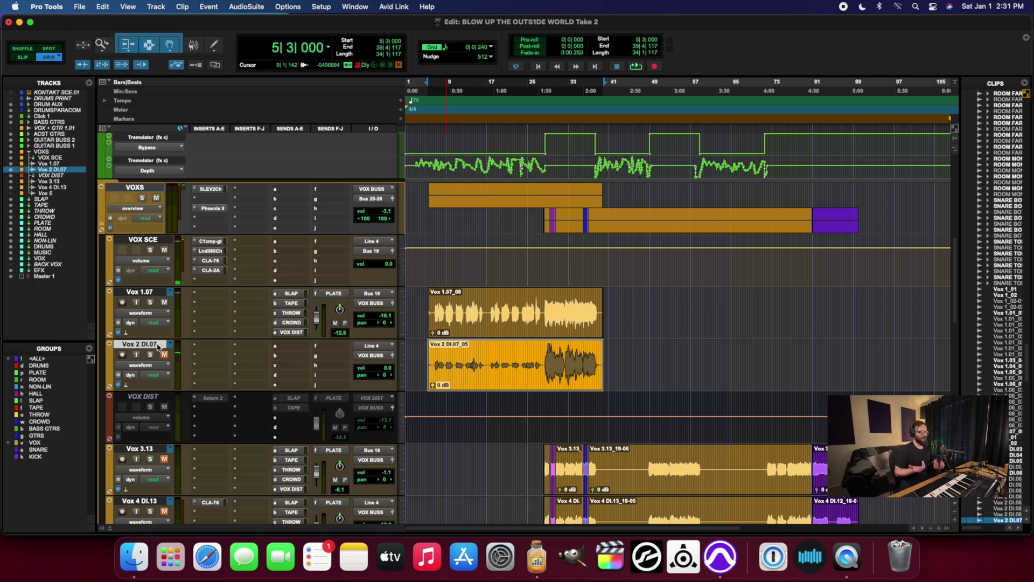
pyautogui.click(153, 398)
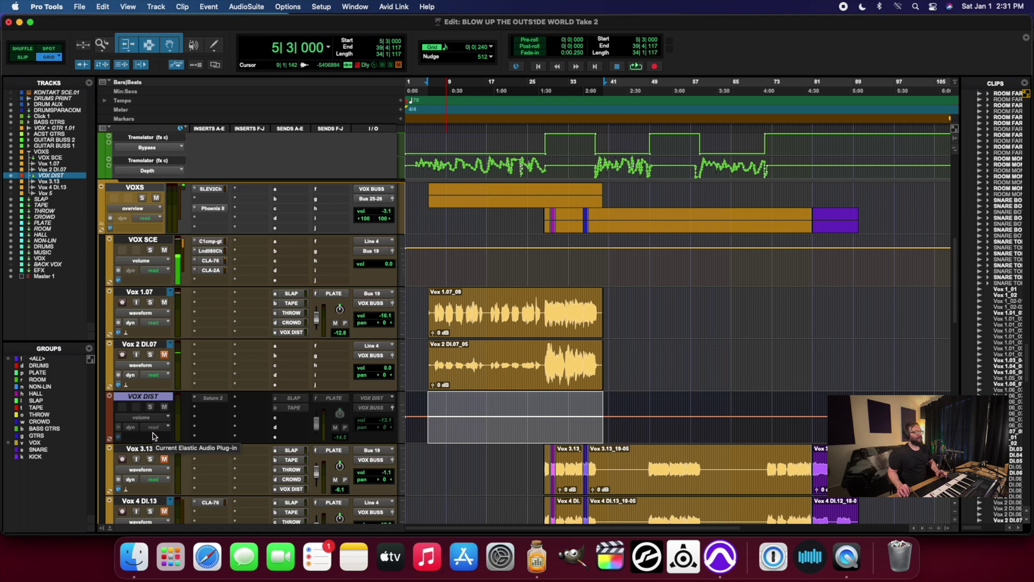
pyautogui.scroll(5, 575, 409)
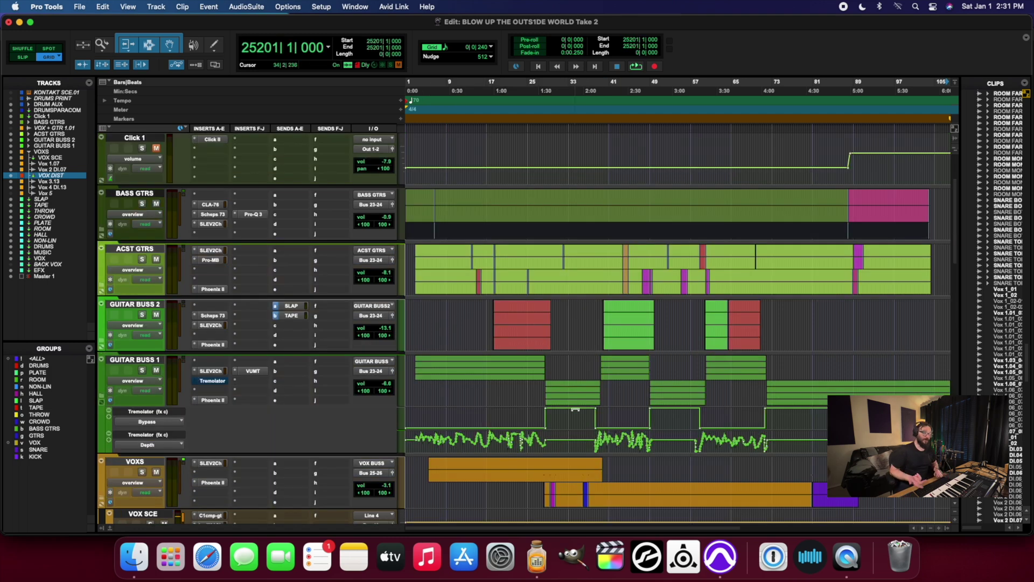
pyautogui.click(326, 7)
pyautogui.click(335, 33)
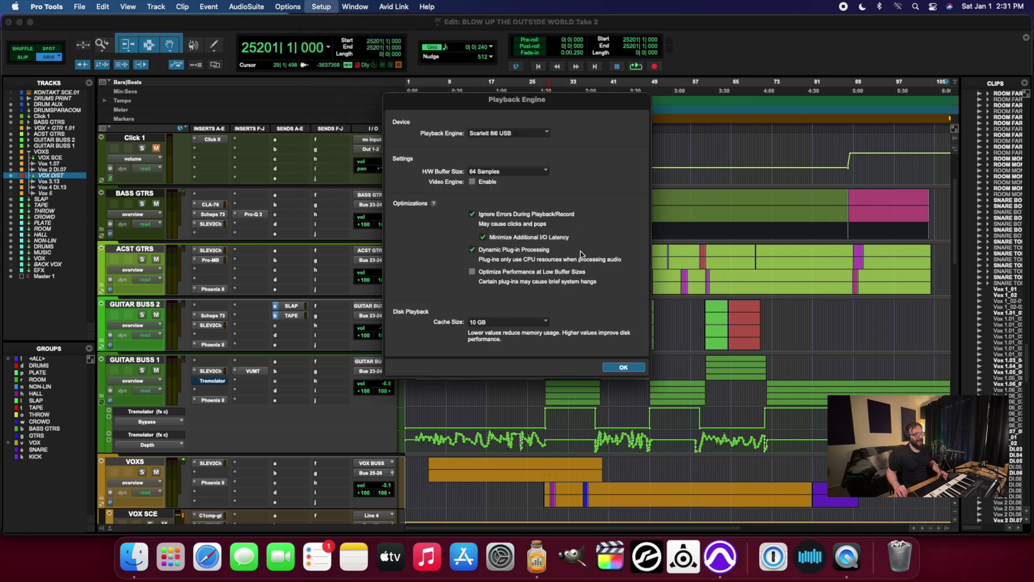
pyautogui.click(501, 171)
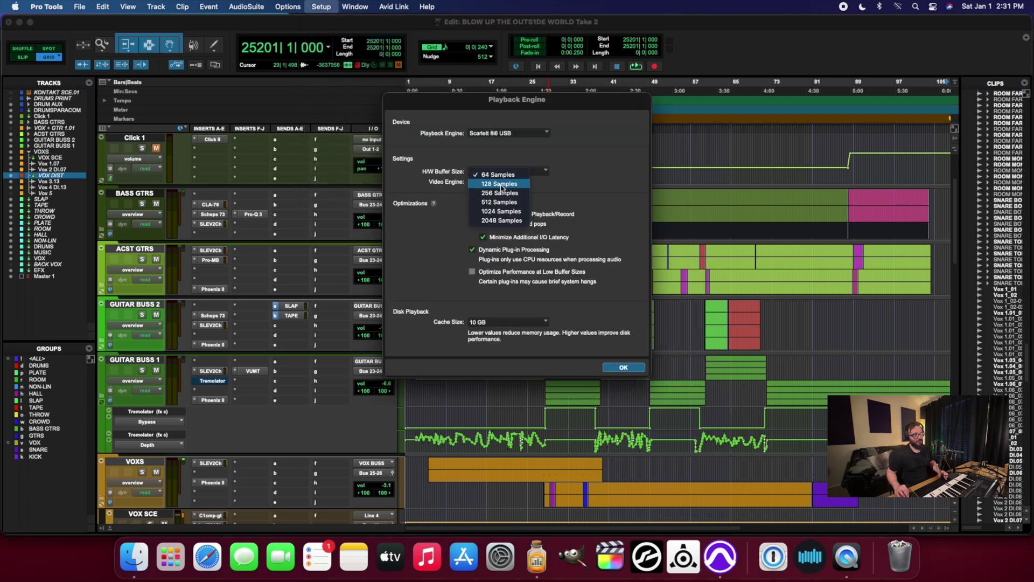
pyautogui.click(636, 283)
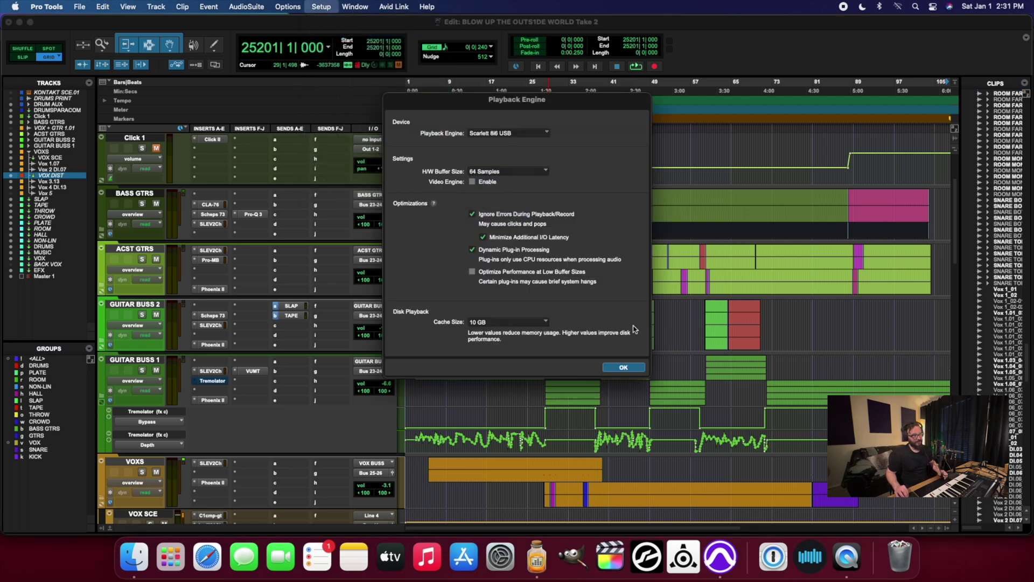
pyautogui.click(625, 367)
pyautogui.scroll(-6, 483, 415)
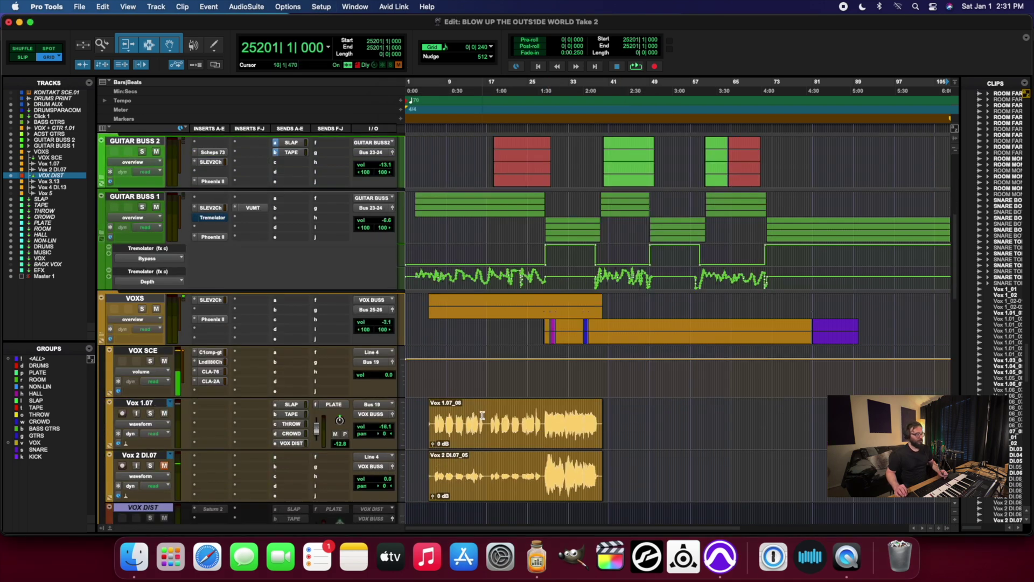
pyautogui.scroll(-2, 483, 416)
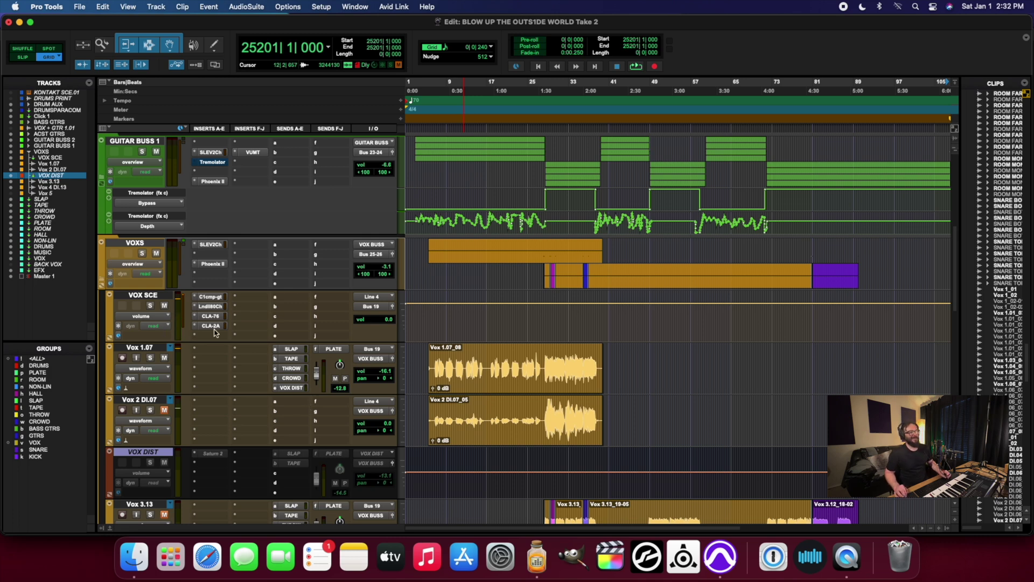
pyautogui.click(144, 296)
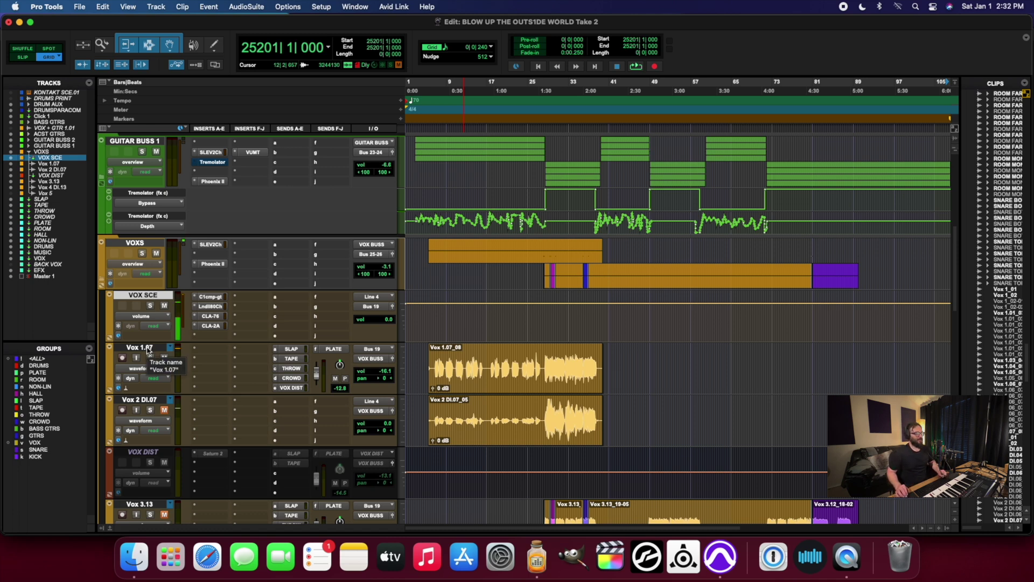
pyautogui.scroll(-4, 178, 378)
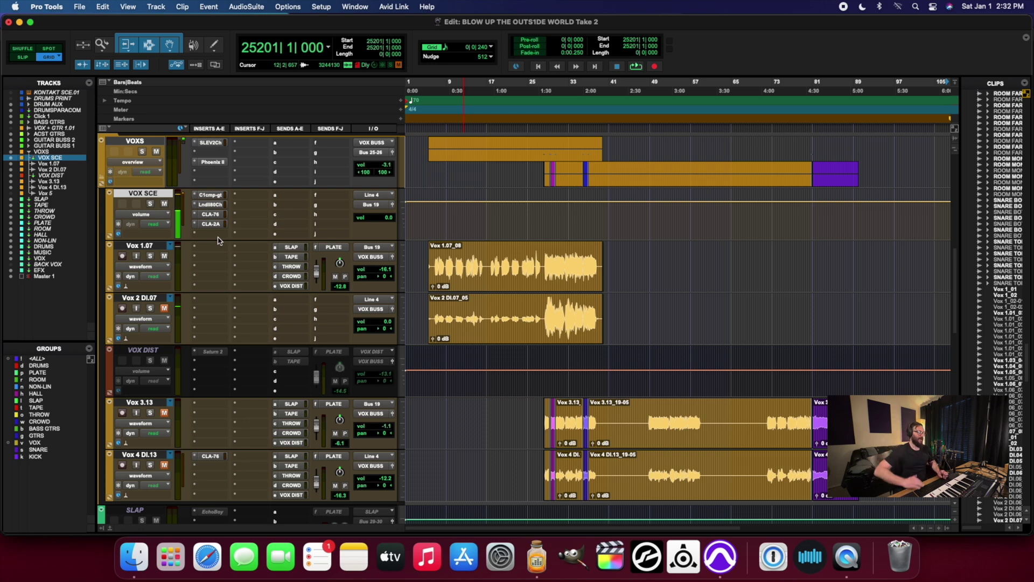
pyautogui.click(154, 351)
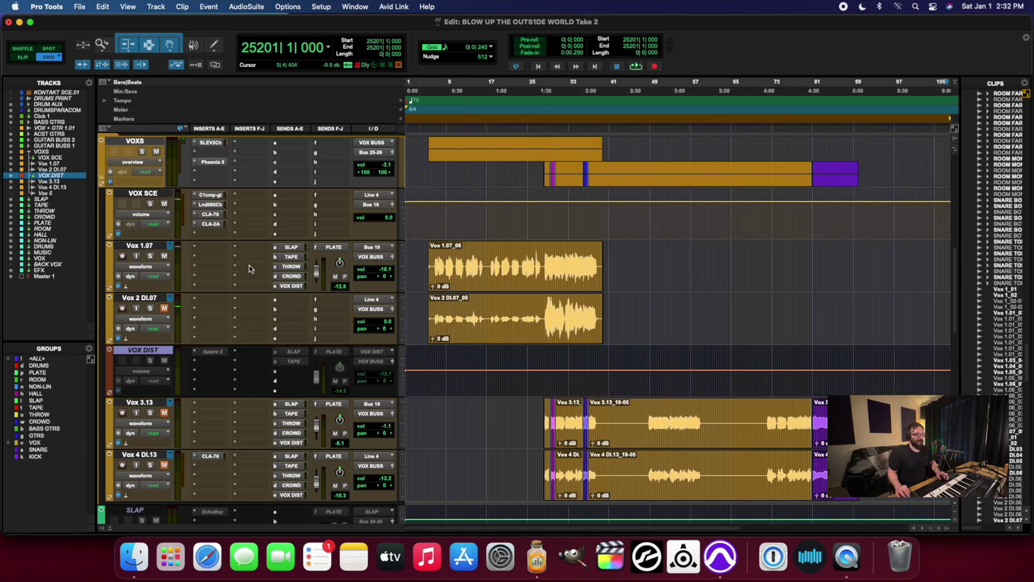
# - Select Vox 1.07, return to the session start at 1|1|000, and mute Vox 2 DI.07
pyautogui.click(155, 248)
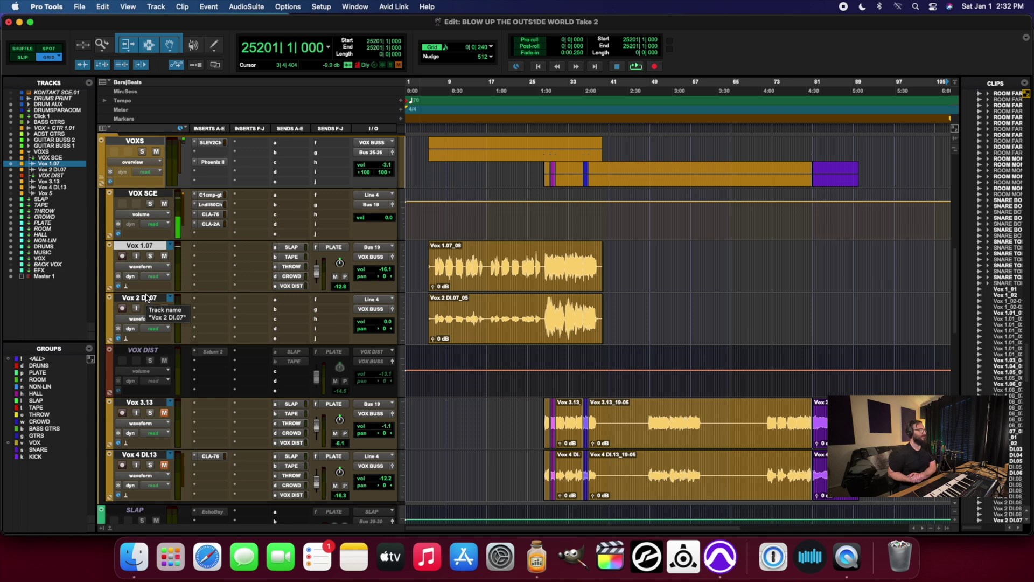
pyautogui.press('Return')
pyautogui.hotkey('shift', 'm')
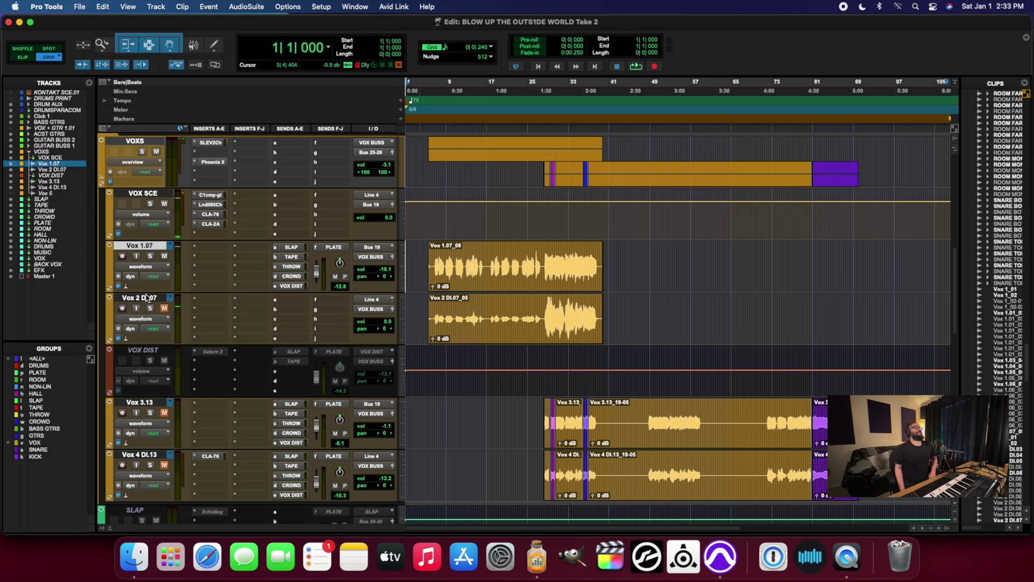